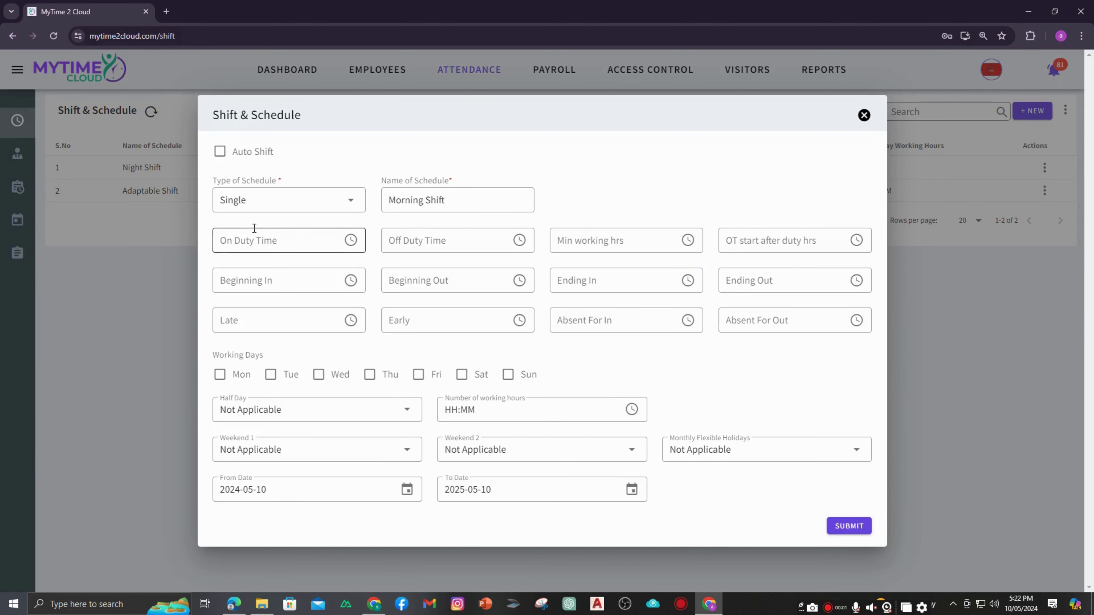
Set the Morning Shift schedule's On Duty Time to 09:30
click(254, 237)
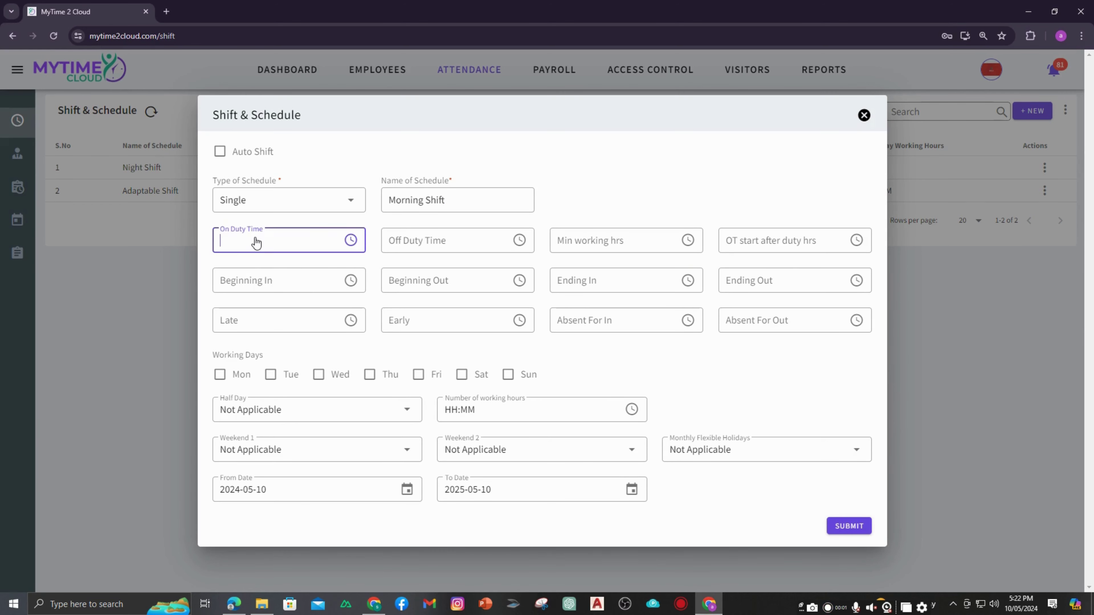
click(243, 267)
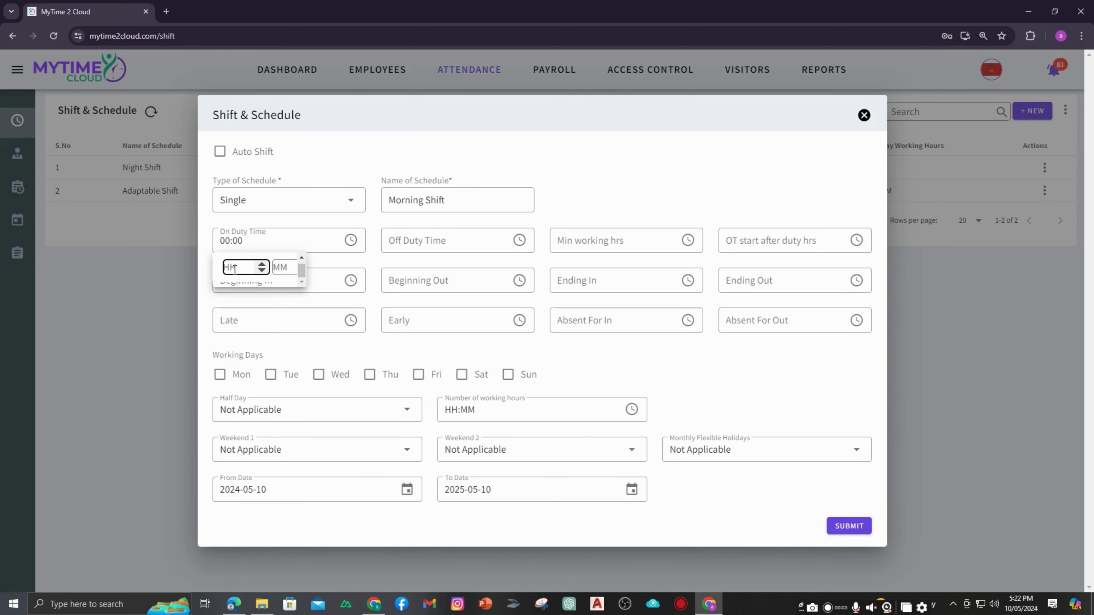
text(09)
click(288, 267)
text(30)
Set the Morning Shift schedule's Off Duty Time to 18:00
click(391, 236)
text(1)
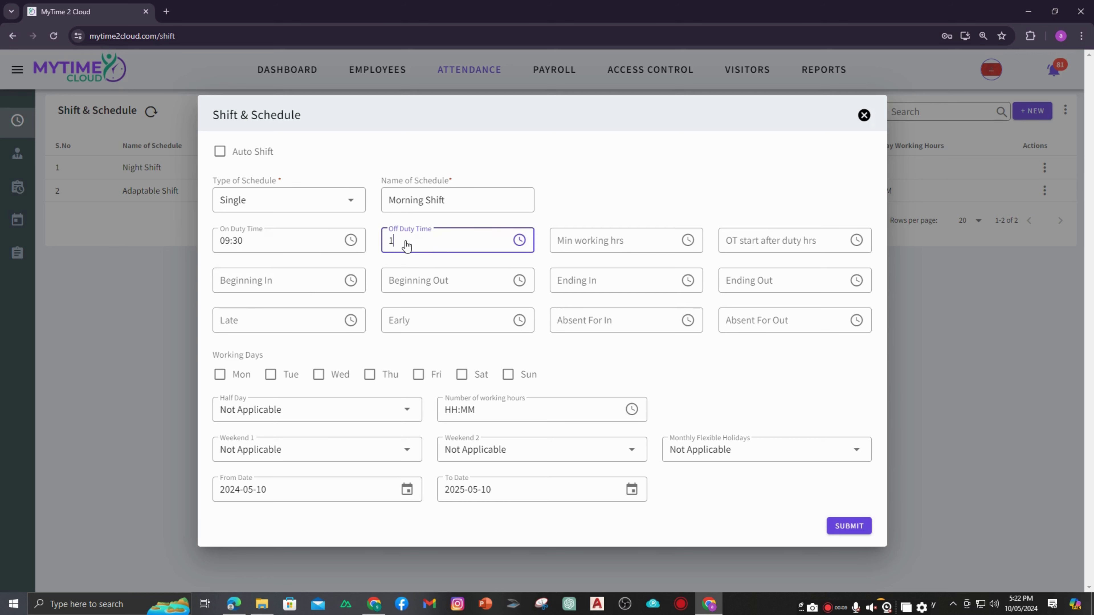
text(8)
click(419, 249)
click(390, 276)
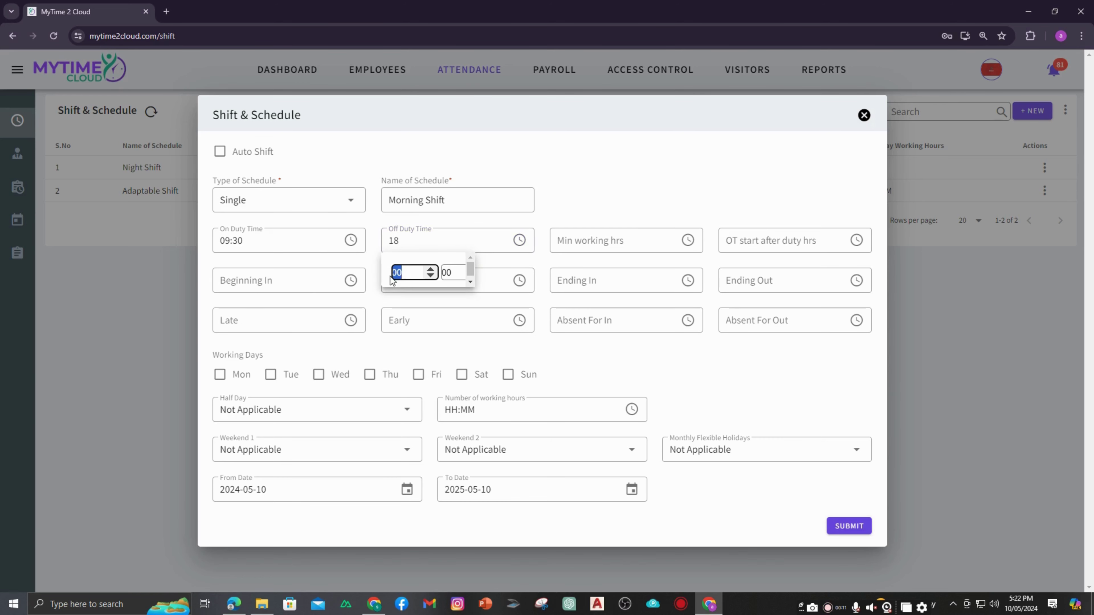
text(18)
Set the shift's minimum working hours to 09:00
click(601, 244)
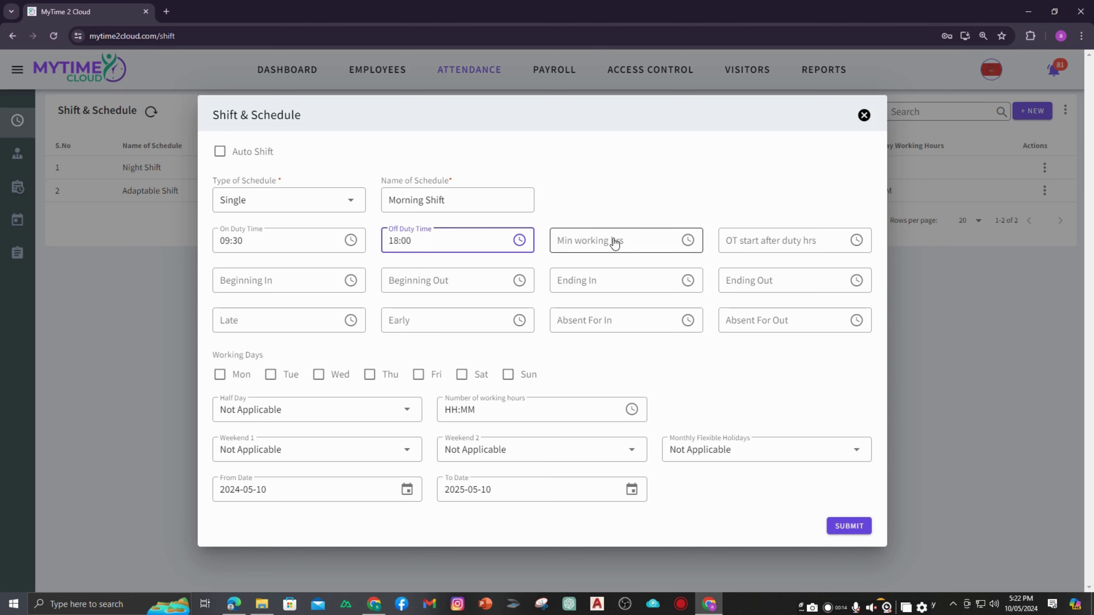
click(563, 272)
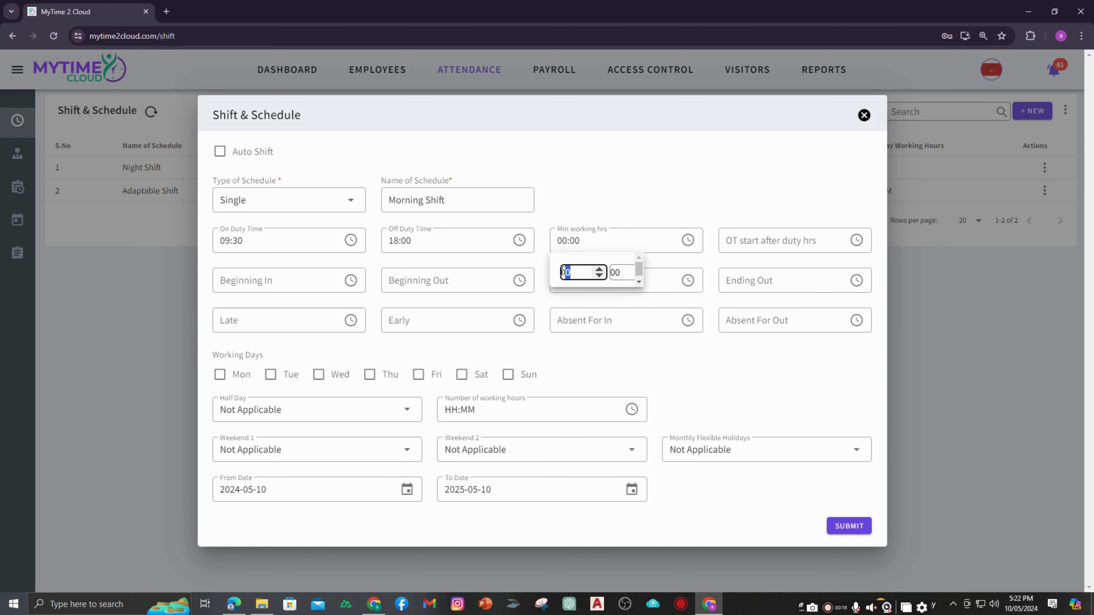
text(09)
click(586, 241)
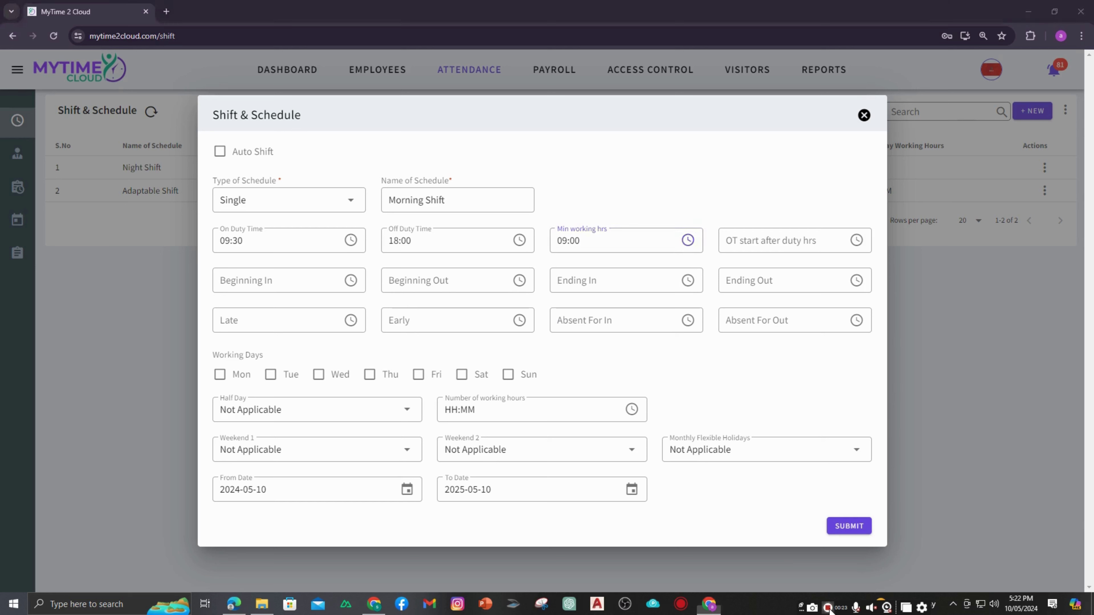
Set overtime to start 00:30 after duty hours
click(757, 236)
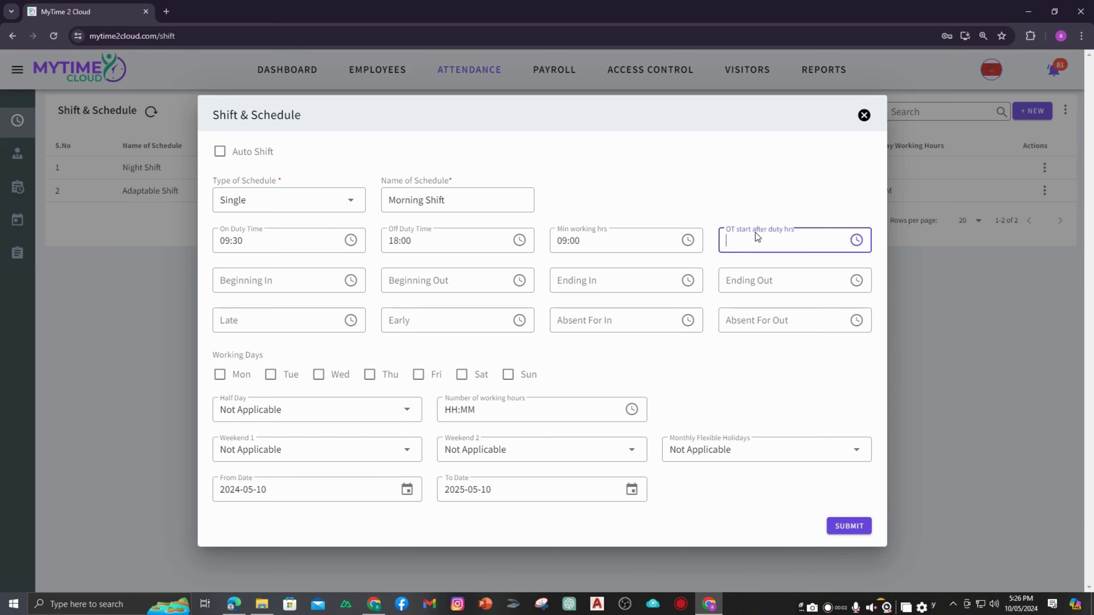
click(754, 232)
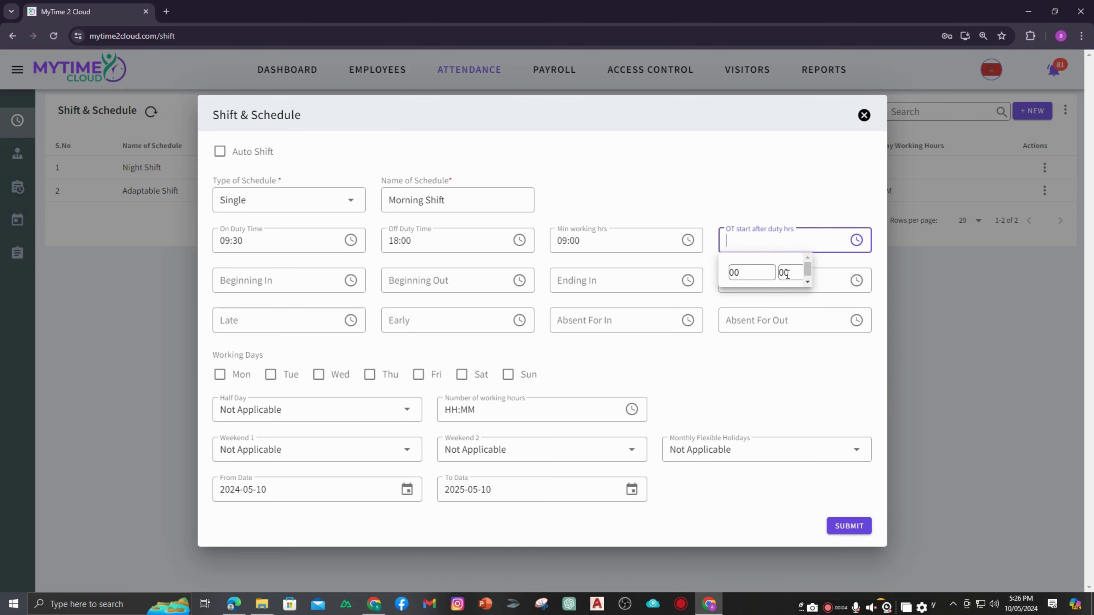
double_click(787, 274)
text(30)
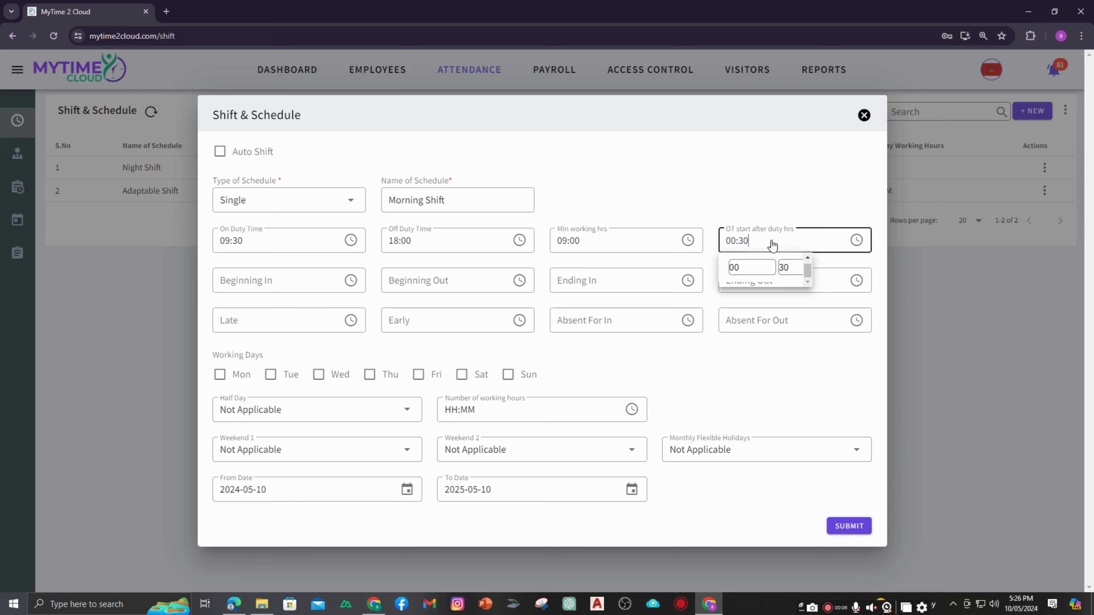
click(772, 244)
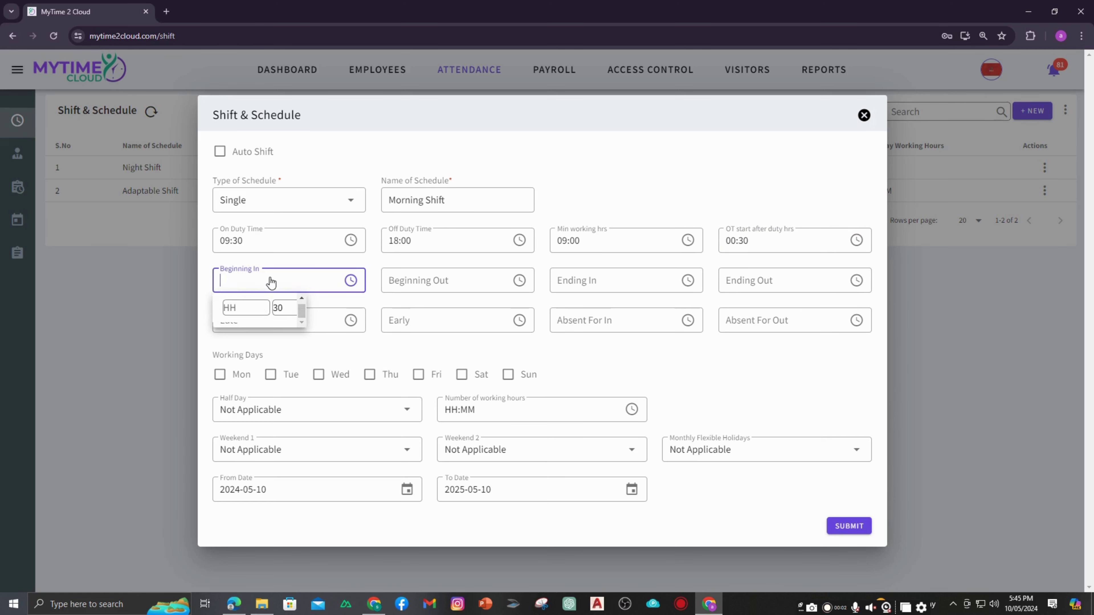
Set the shift's Beginning In time to 08:30 and its Beginning Out time to 10:00
text(08)
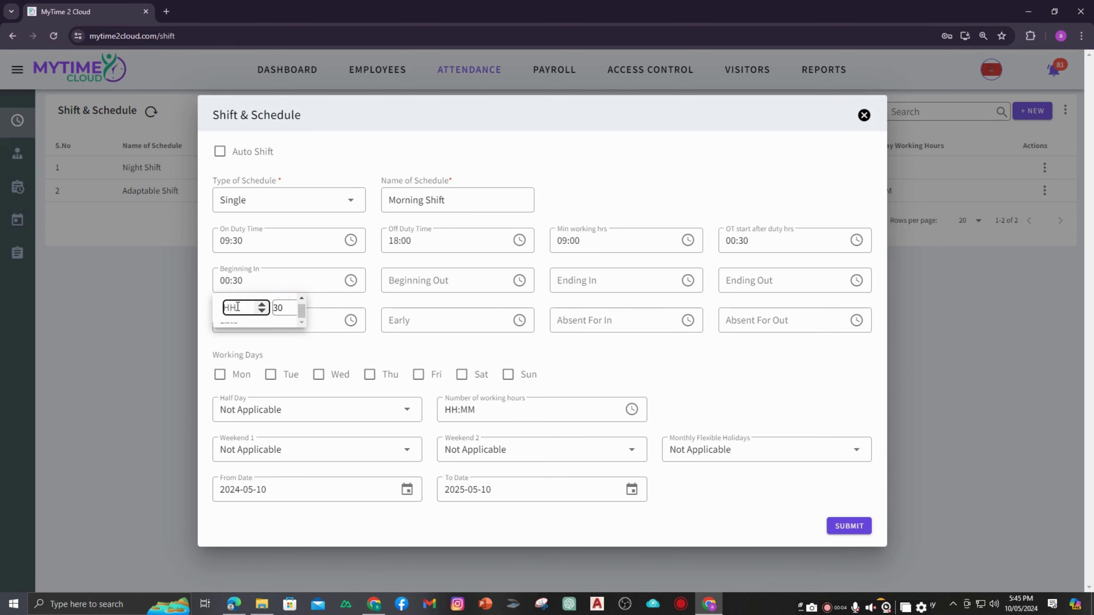
click(278, 307)
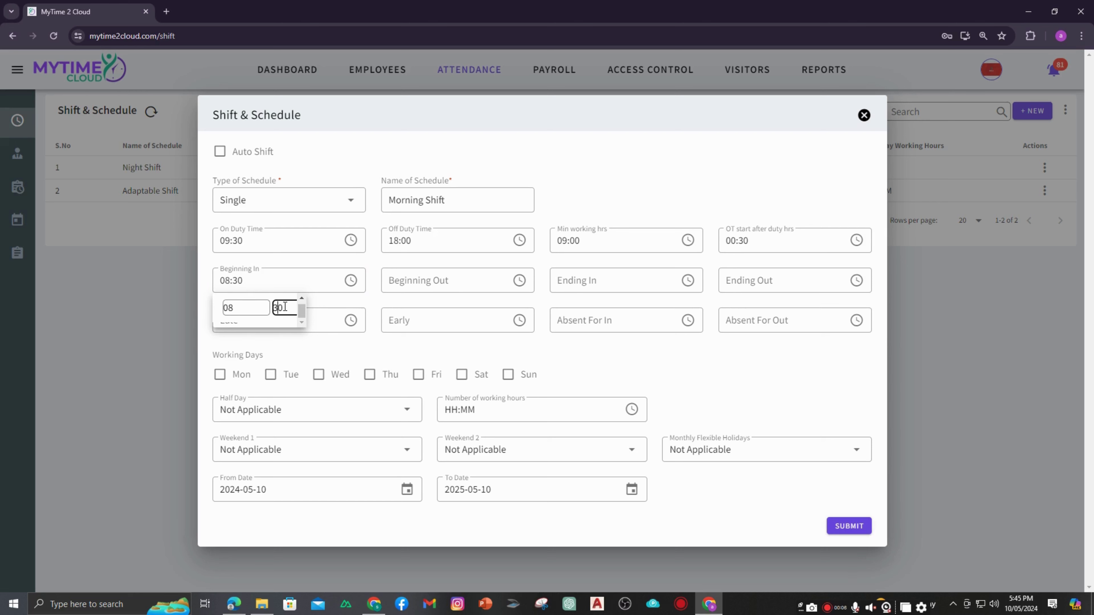
click(261, 285)
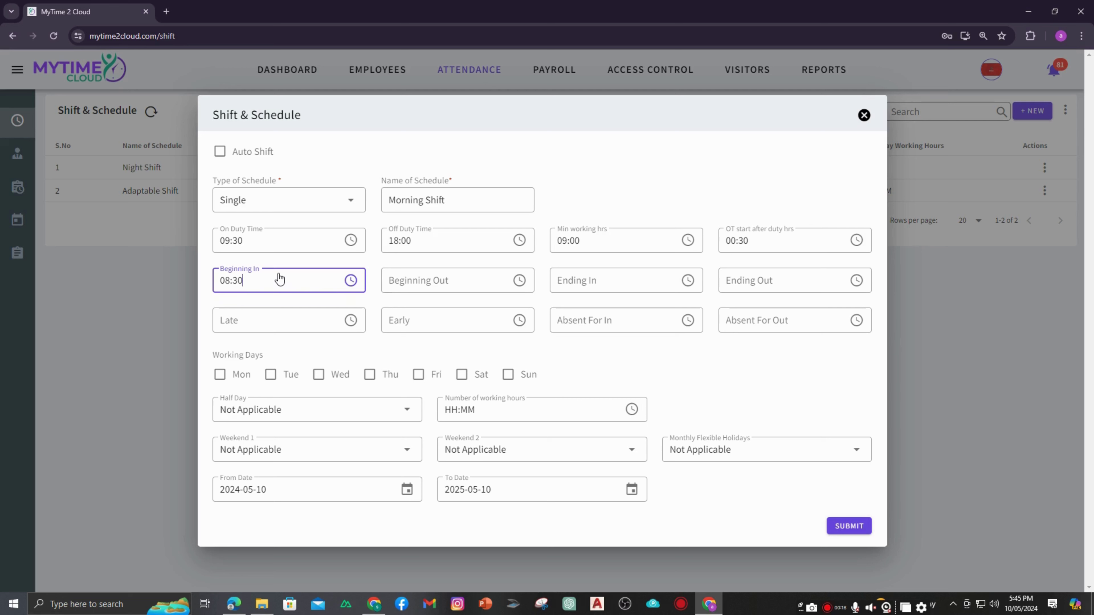
click(409, 281)
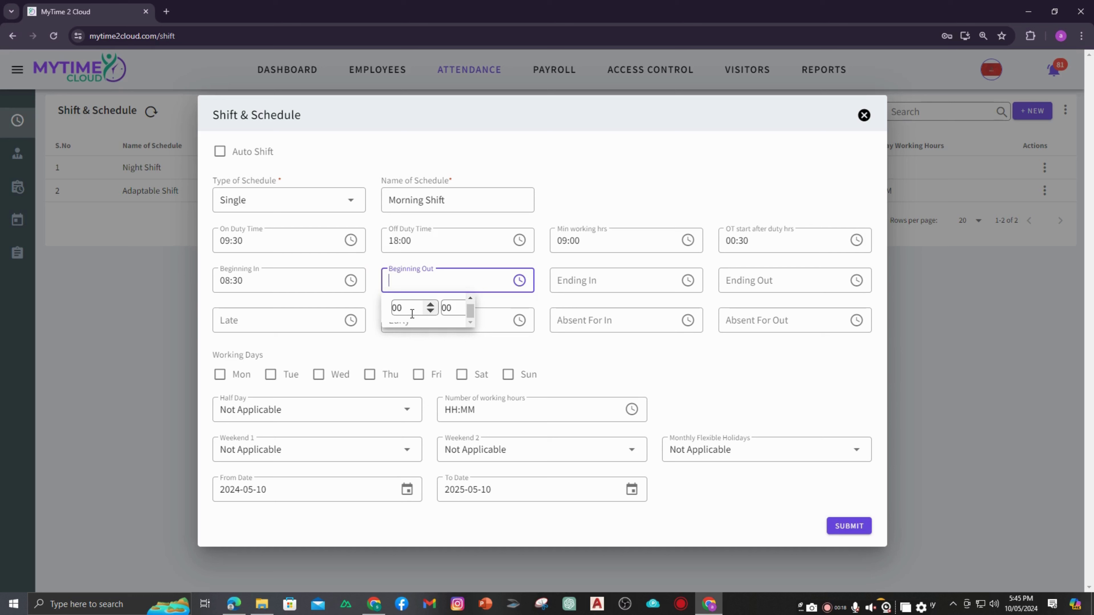
click(412, 314)
text(10)
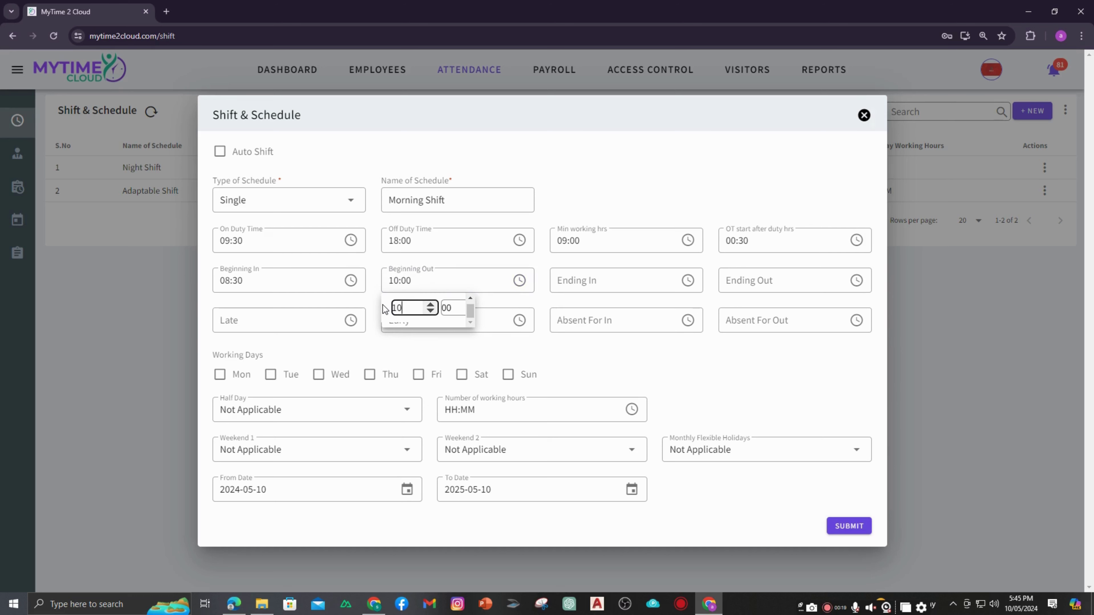
click(416, 281)
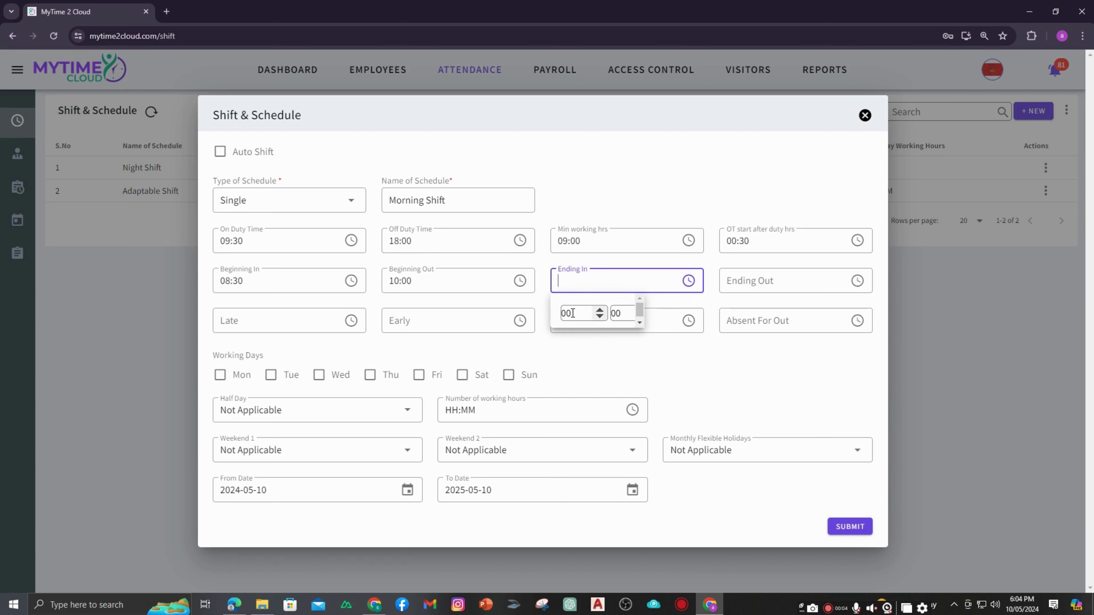
Set the shift's Ending In time to 16:00 and its Ending Out time to 20:00
click(573, 313)
text(16:00)
click(609, 286)
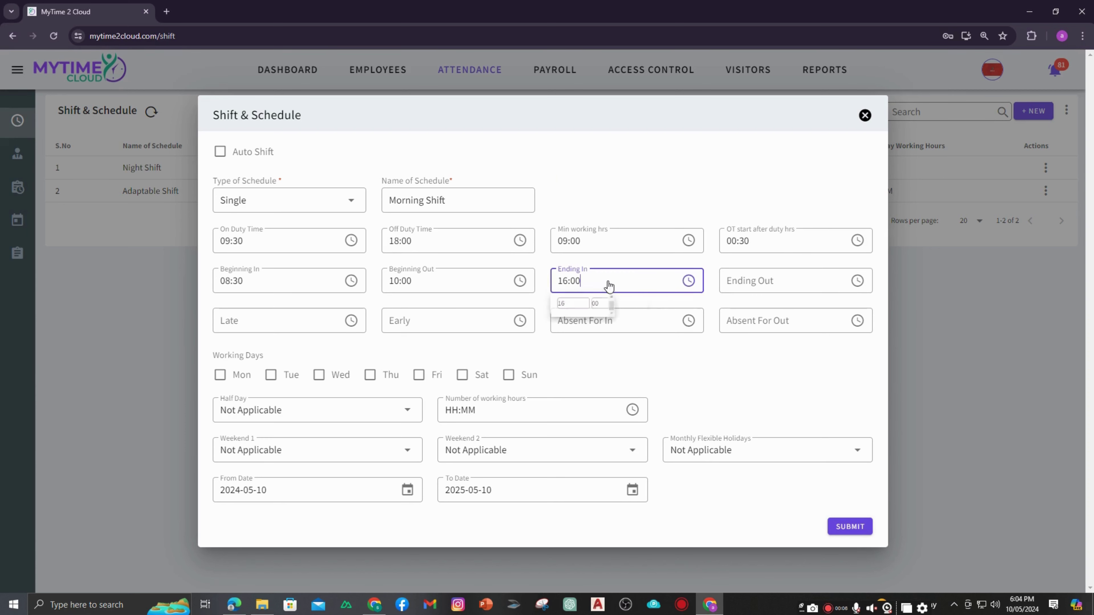
click(748, 282)
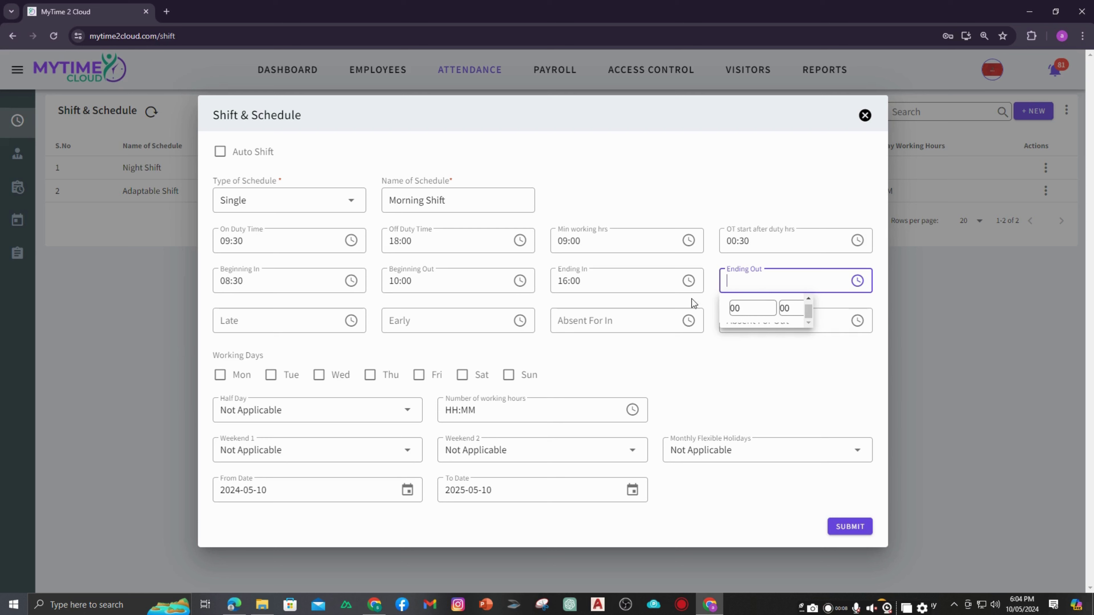
click(735, 295)
text(20)
click(754, 282)
click(747, 283)
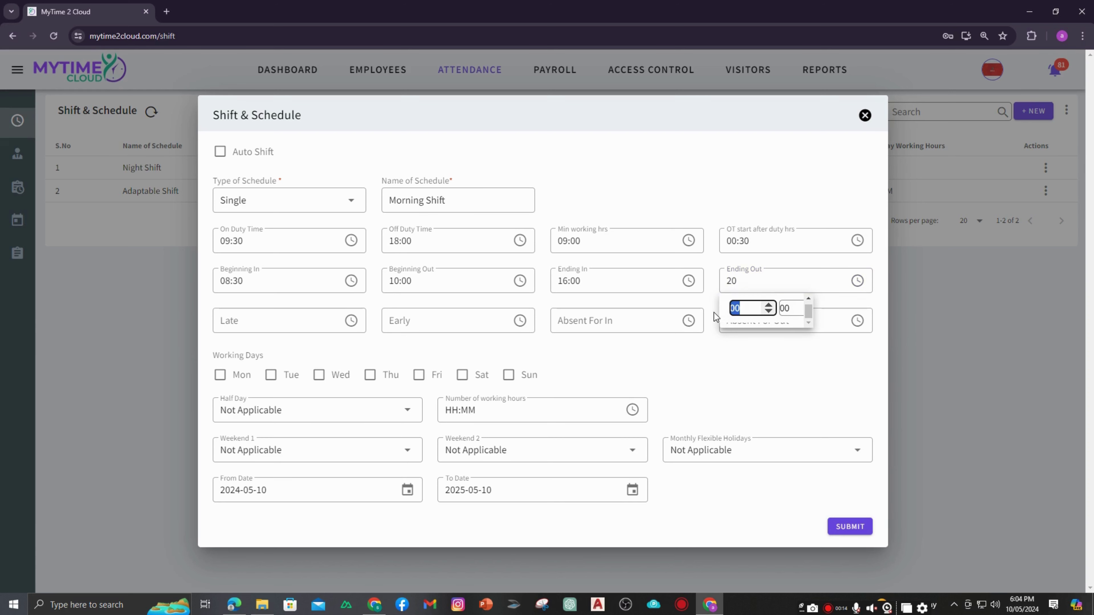
click(755, 282)
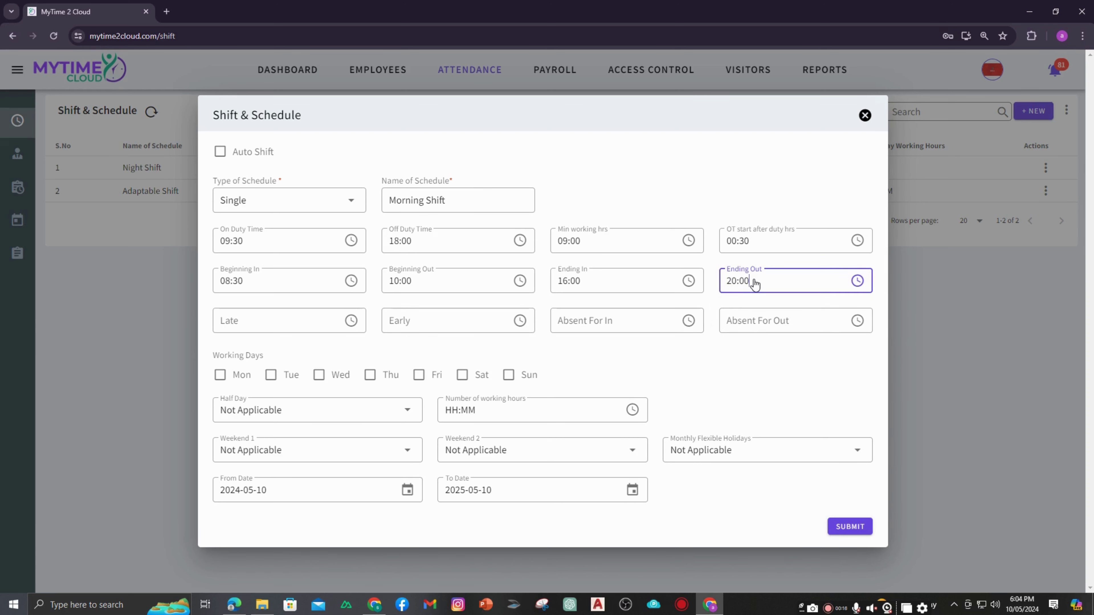
click(776, 379)
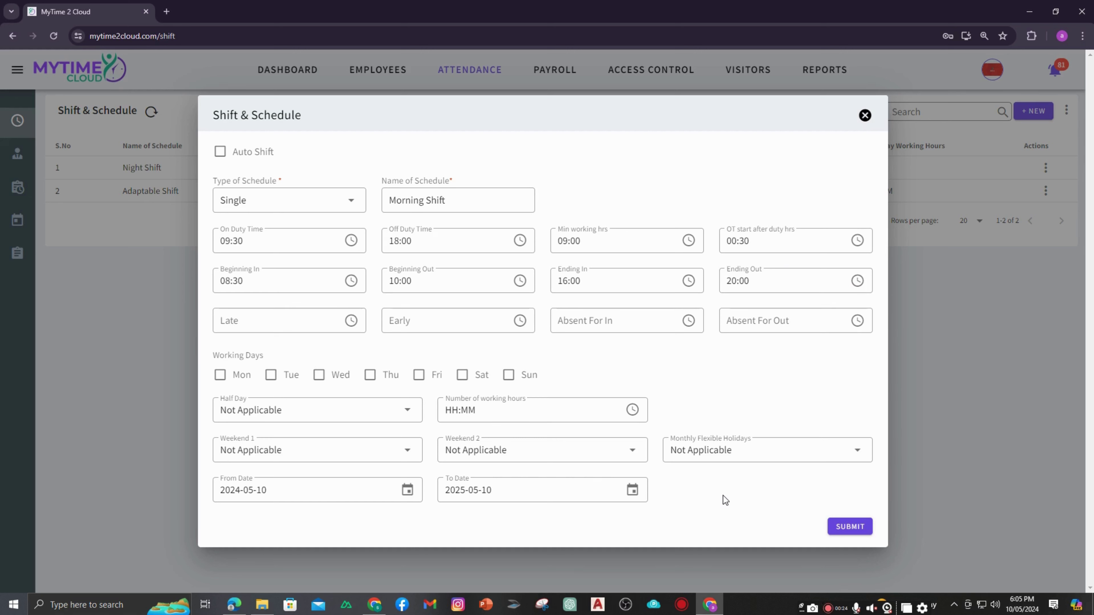
click(847, 606)
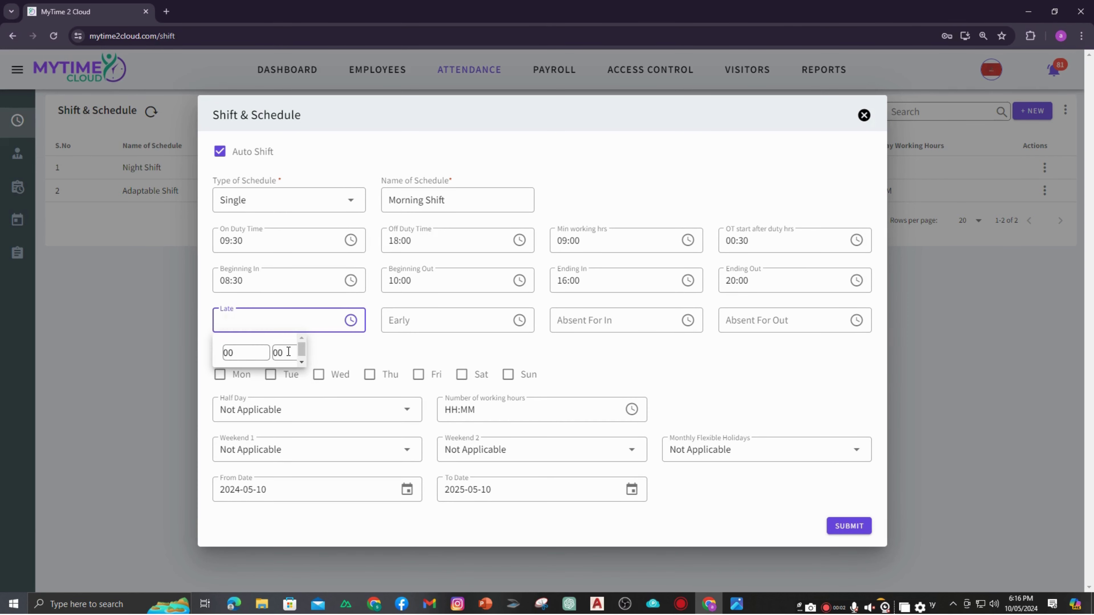
Set both the Late and the Early allowance of the shift to 00:15
key(Tab)
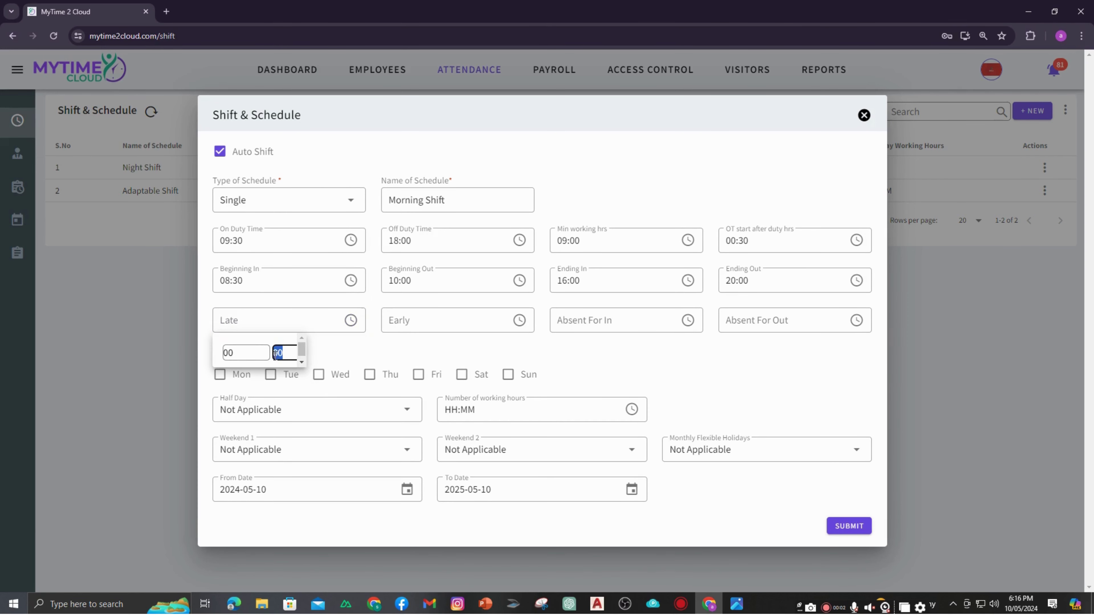
text(15)
click(271, 321)
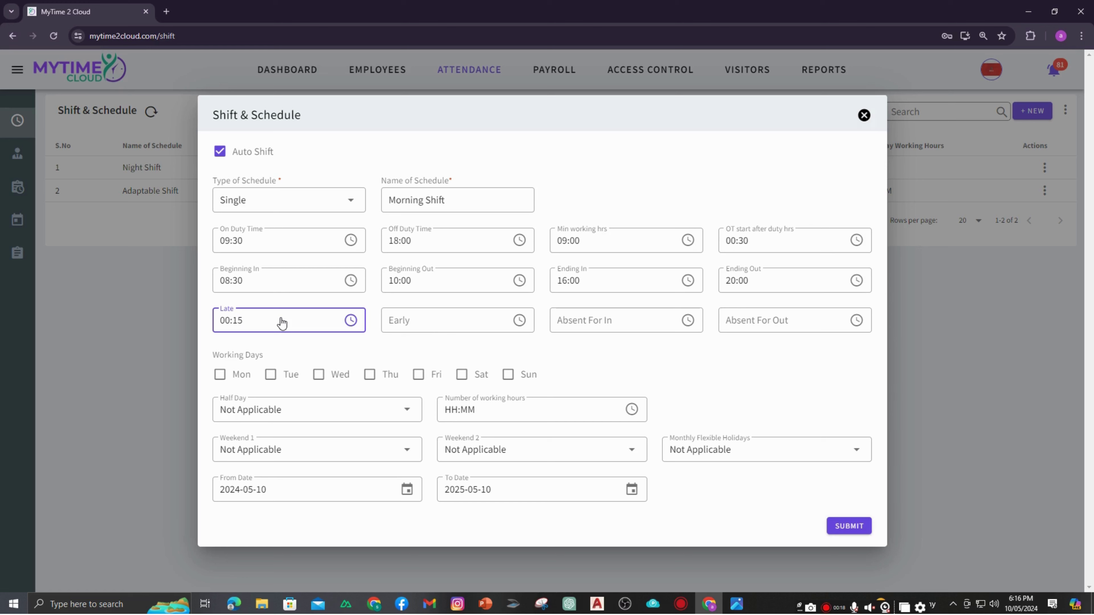
click(433, 323)
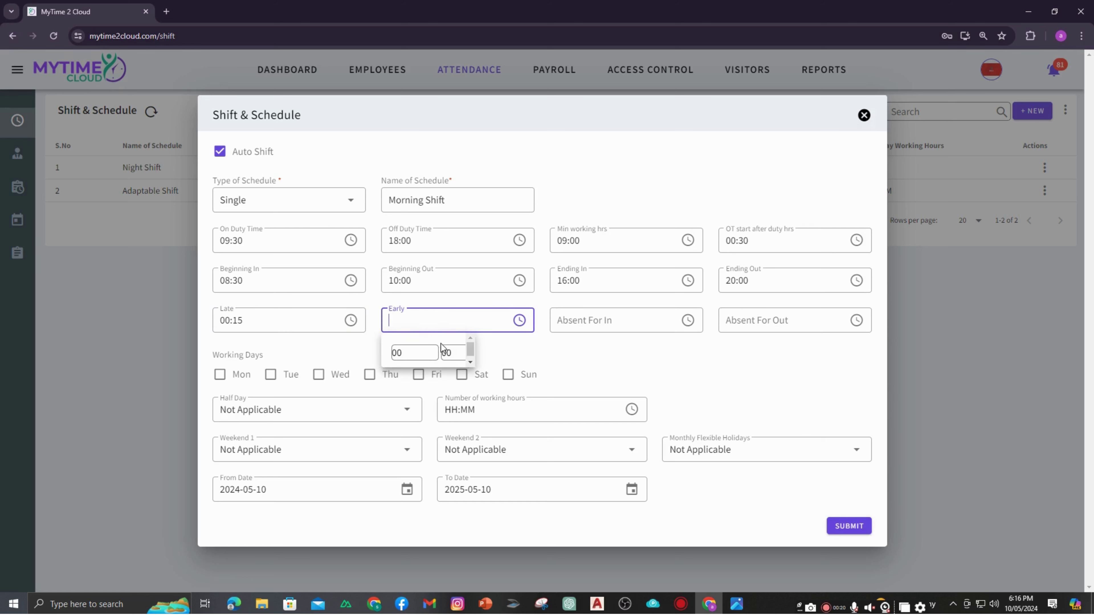
click(457, 351)
text(15)
click(434, 320)
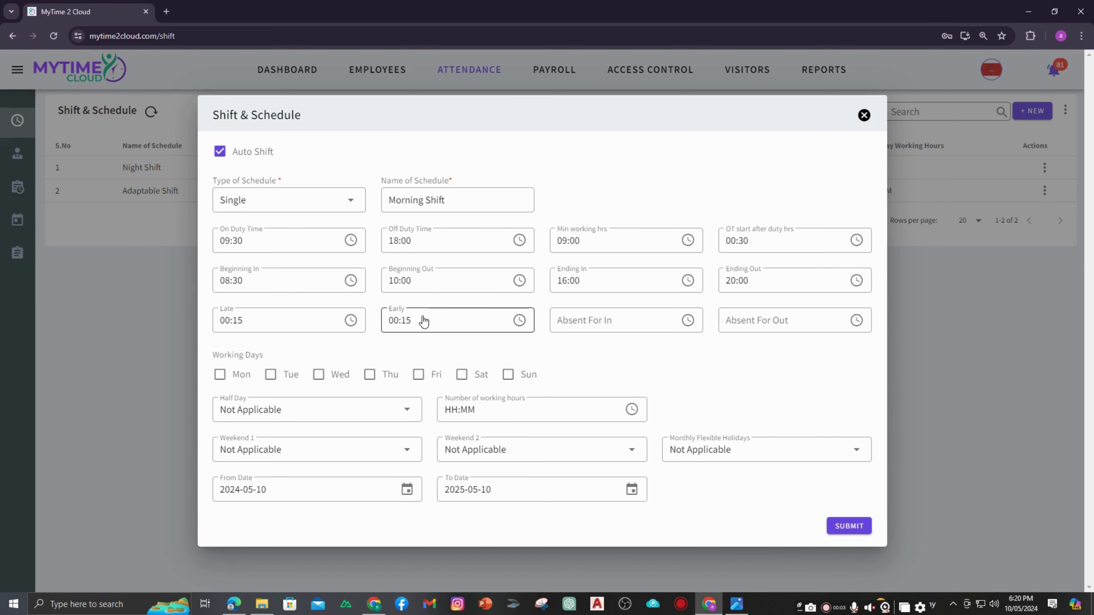
click(424, 321)
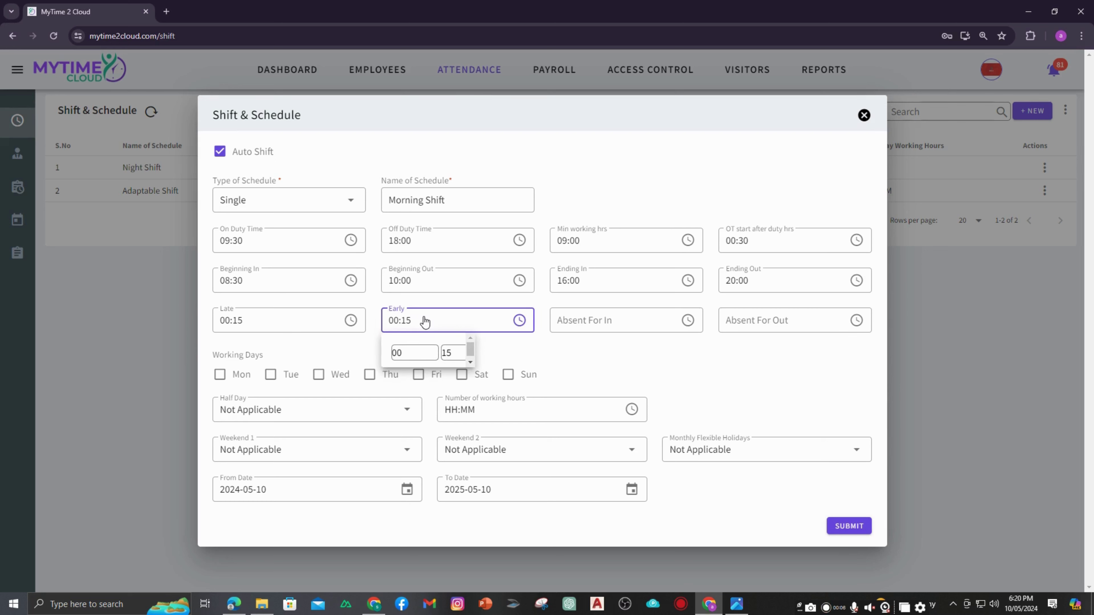
click(424, 322)
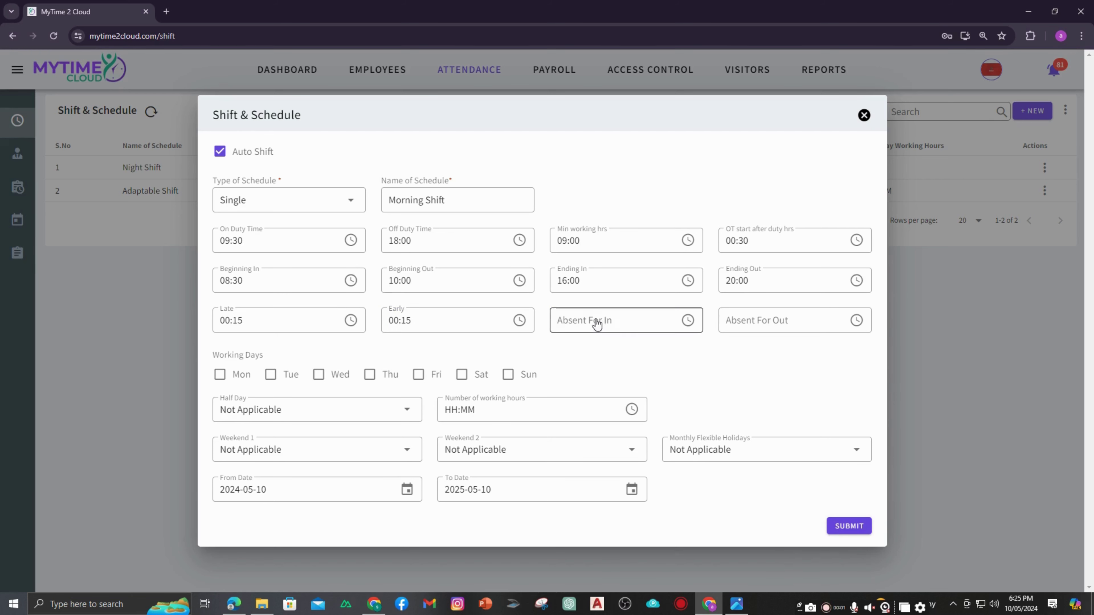
Set both the Absent For In and Absent For Out limits of the shift to 01:00
click(597, 323)
click(574, 352)
text(01:00)
click(598, 327)
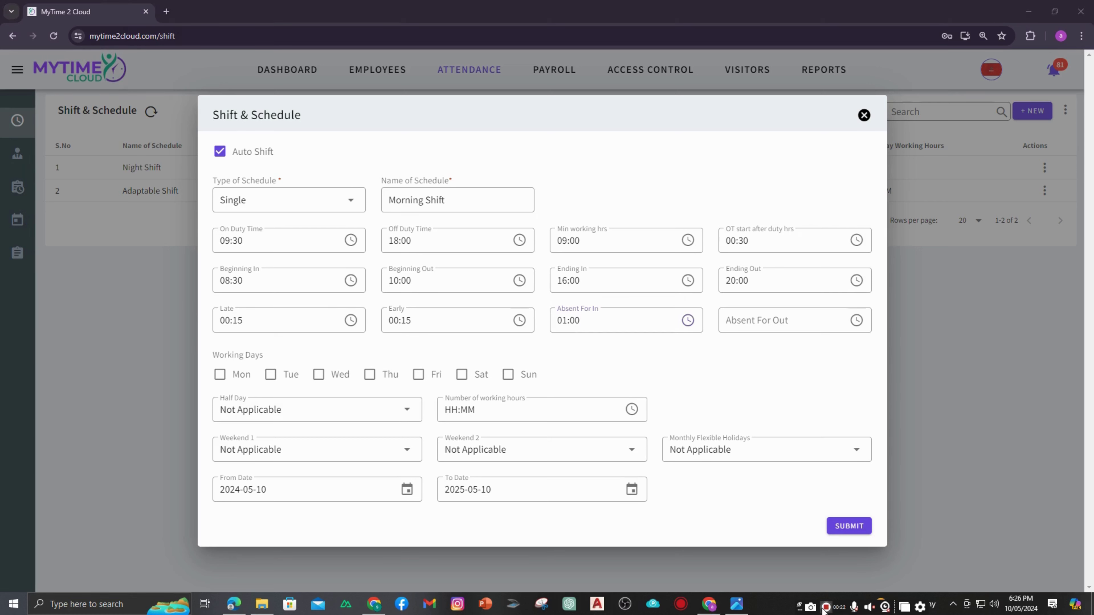
click(750, 327)
click(750, 353)
text(1:00)
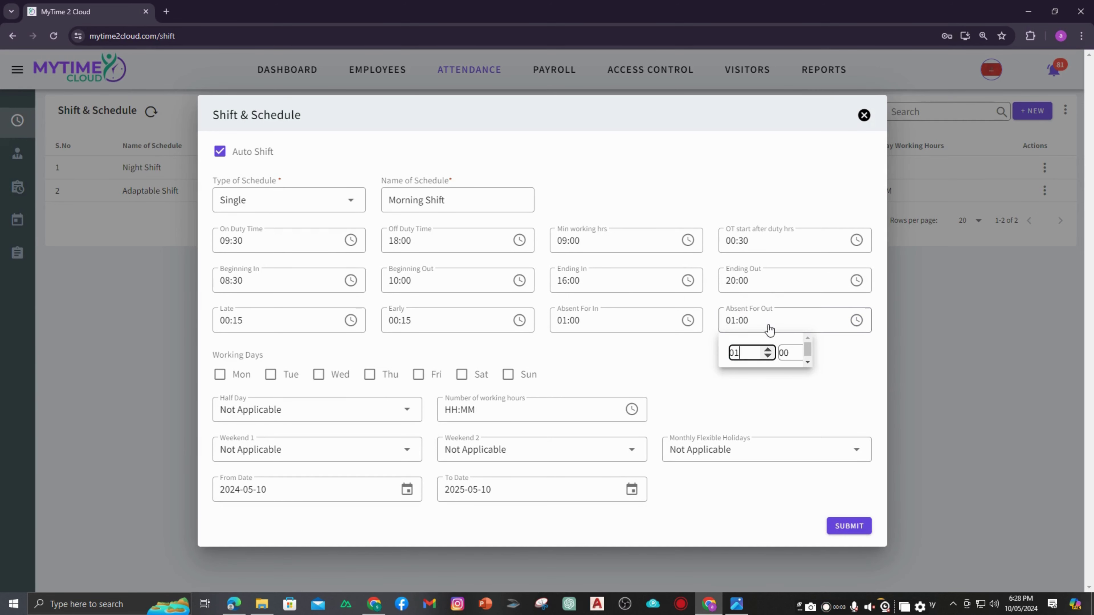
click(769, 324)
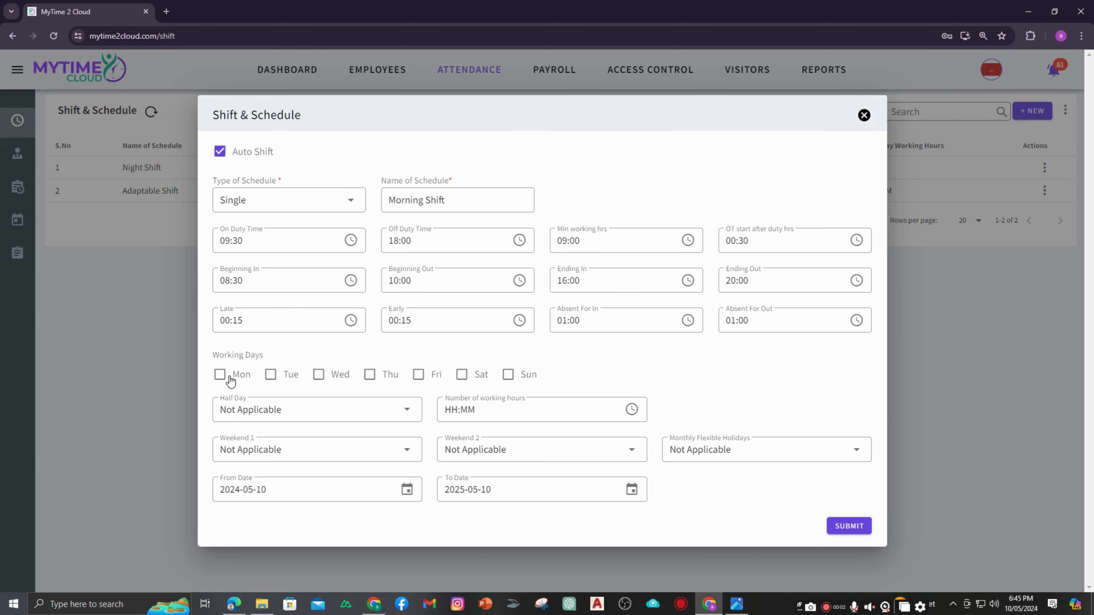
Mark Monday, Tuesday, Wednesday, Thursday and Friday as the shift's working days
click(222, 375)
click(271, 374)
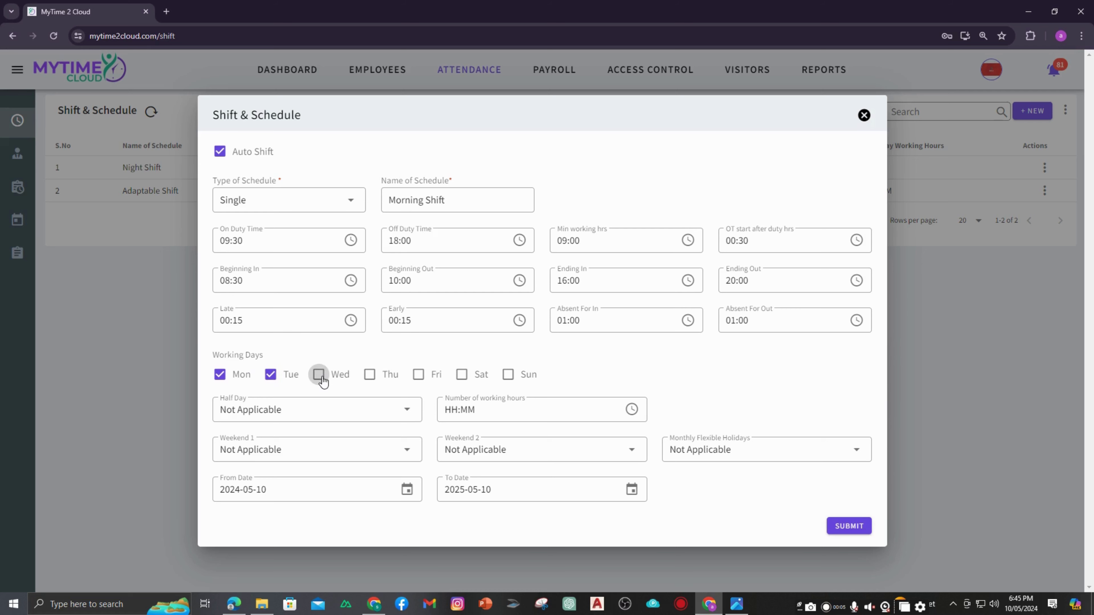
click(319, 375)
click(377, 377)
click(428, 381)
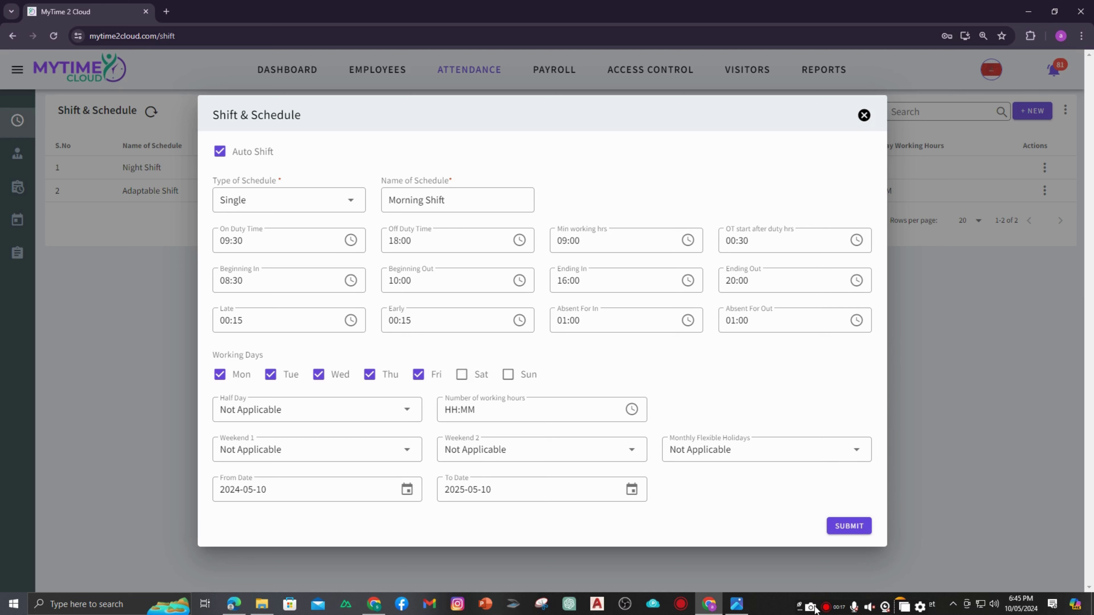
Set the shift's half day to Wednesday with 04:00 as its number of working hours
click(317, 415)
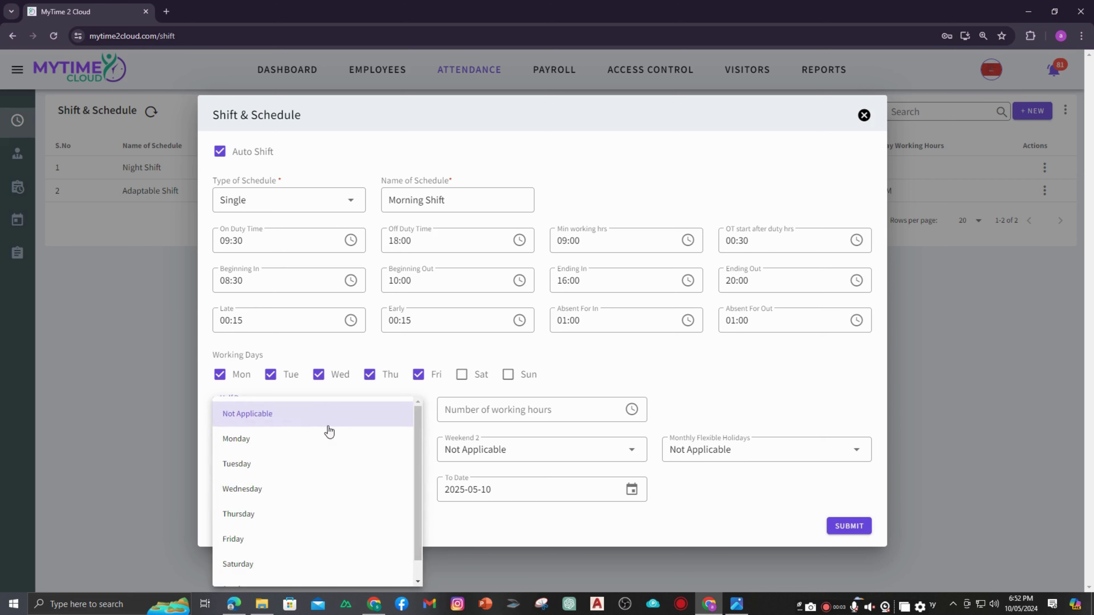
scroll(331, 490, down, 1)
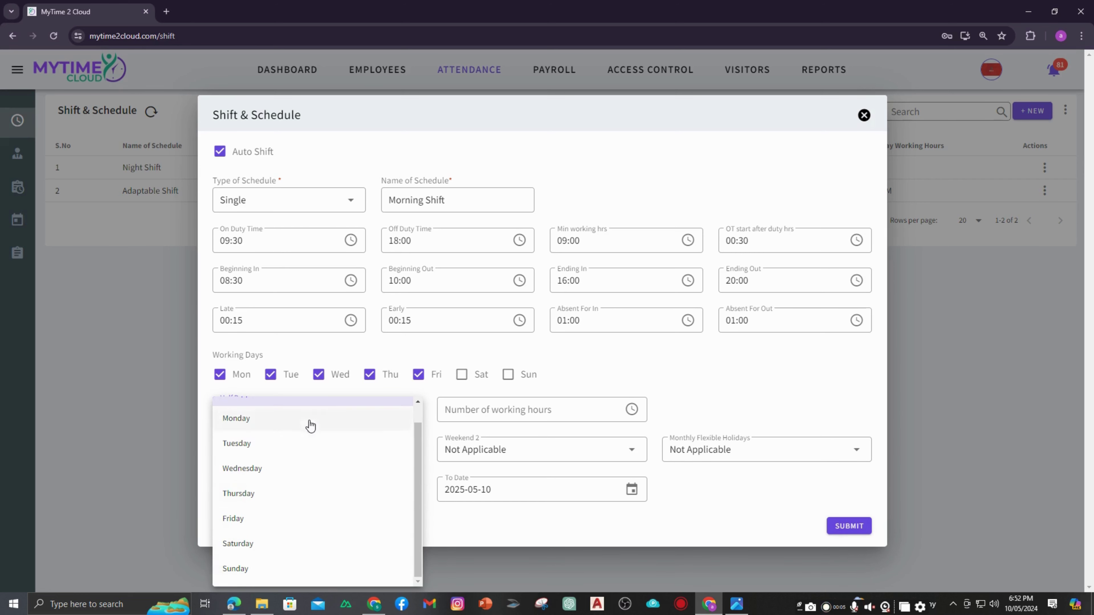
scroll(289, 532, up, 1)
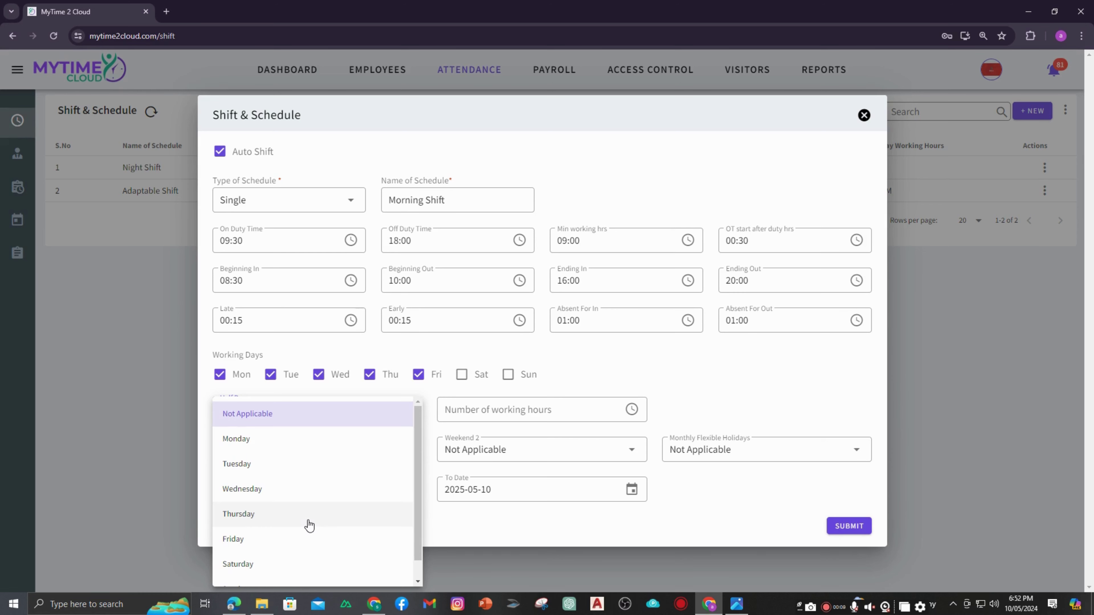
click(296, 494)
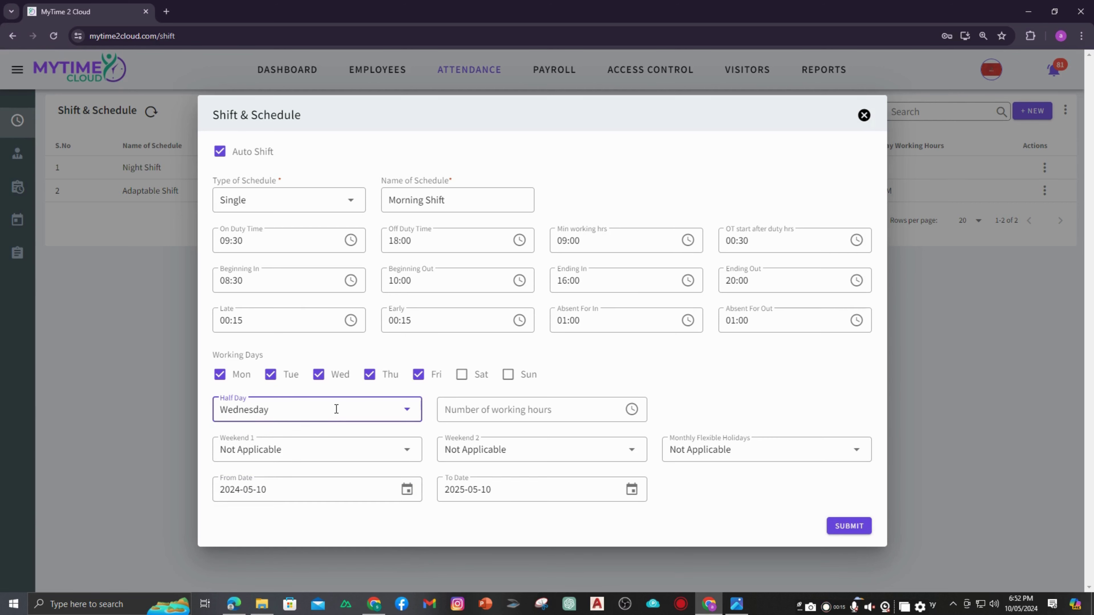
click(516, 411)
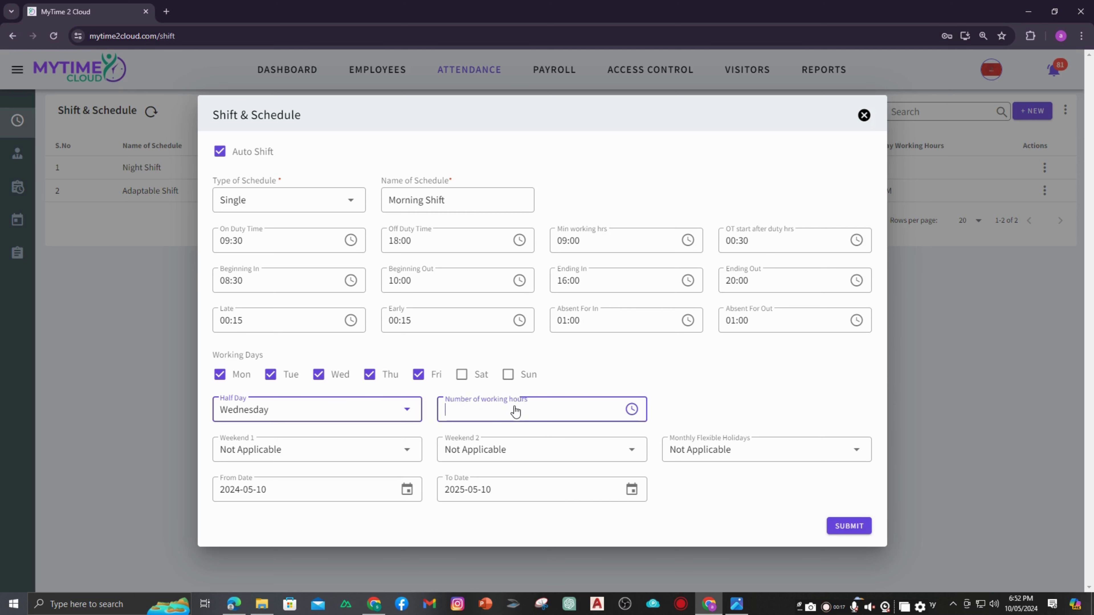
click(456, 442)
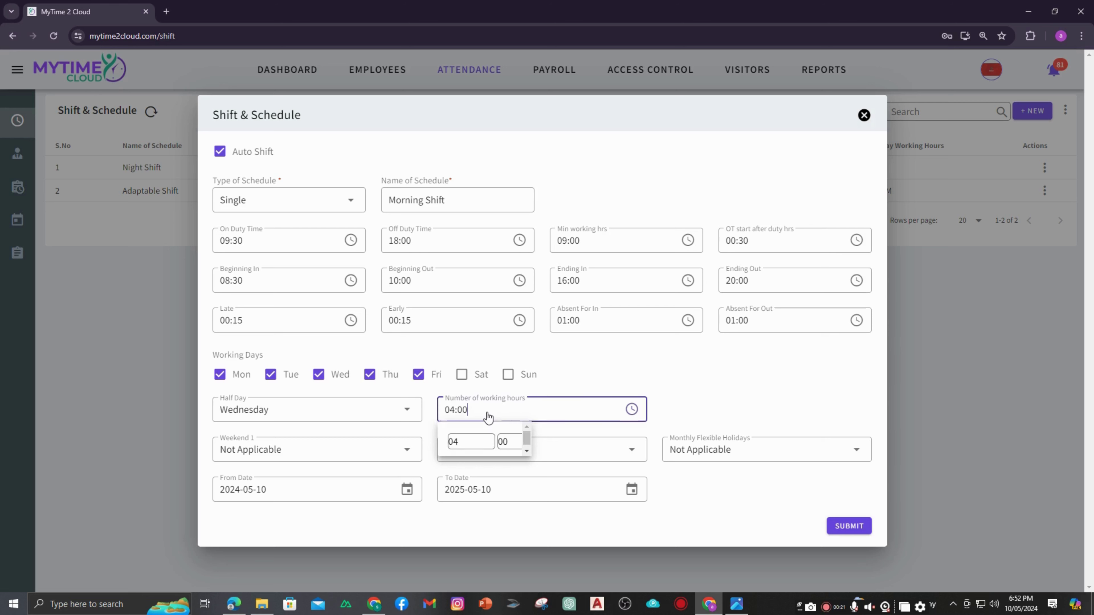
click(487, 417)
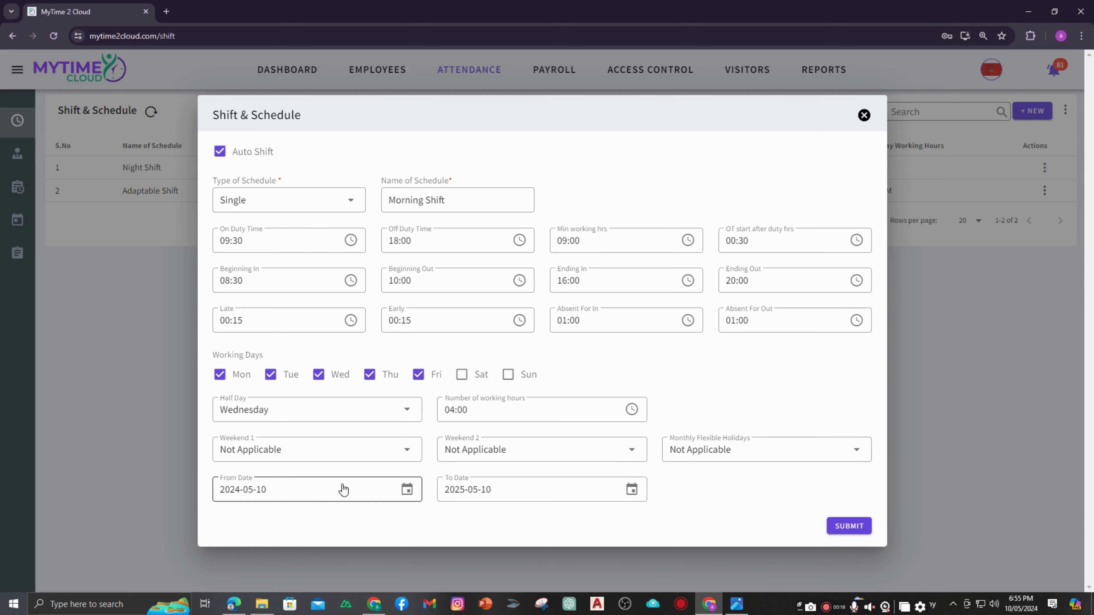
click(321, 489)
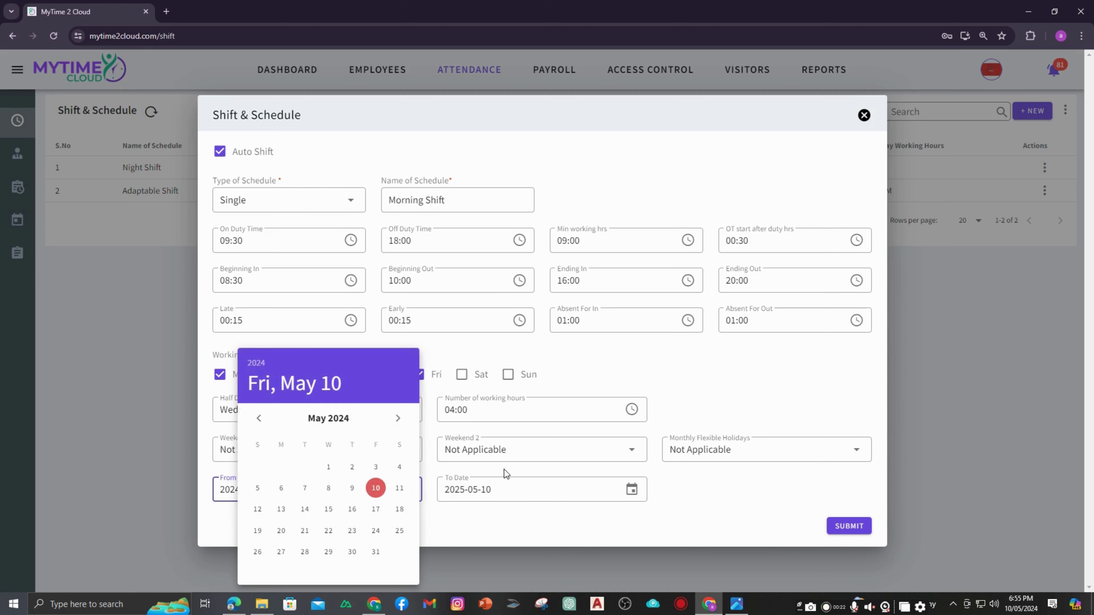
click(508, 488)
click(654, 497)
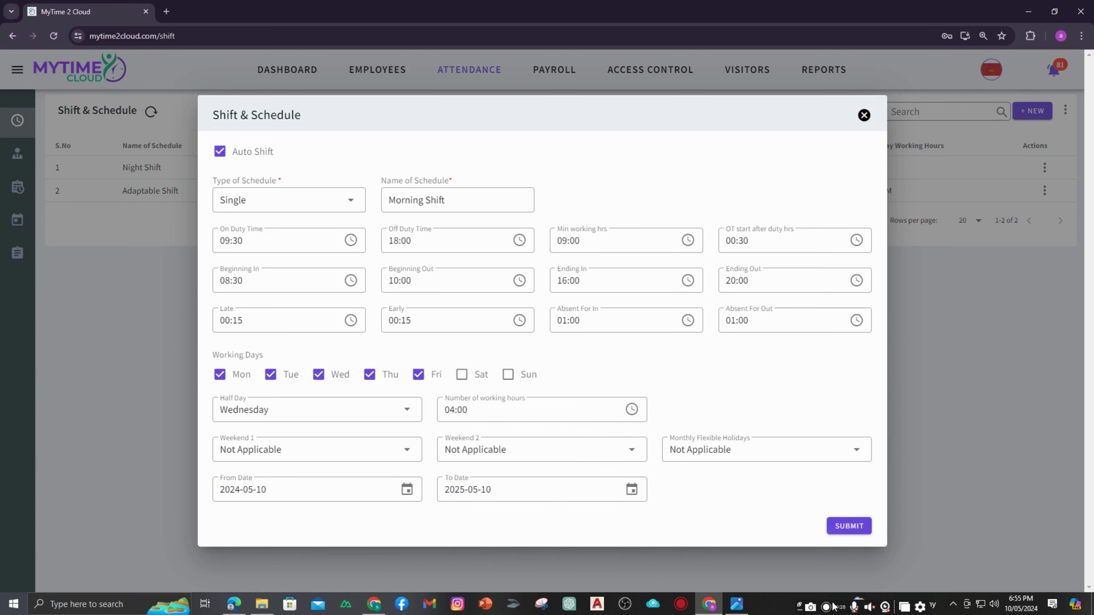
Include Saturday and Sunday among the shift's working days and set Weekend 1 to Flexible
click(462, 373)
click(508, 373)
click(409, 450)
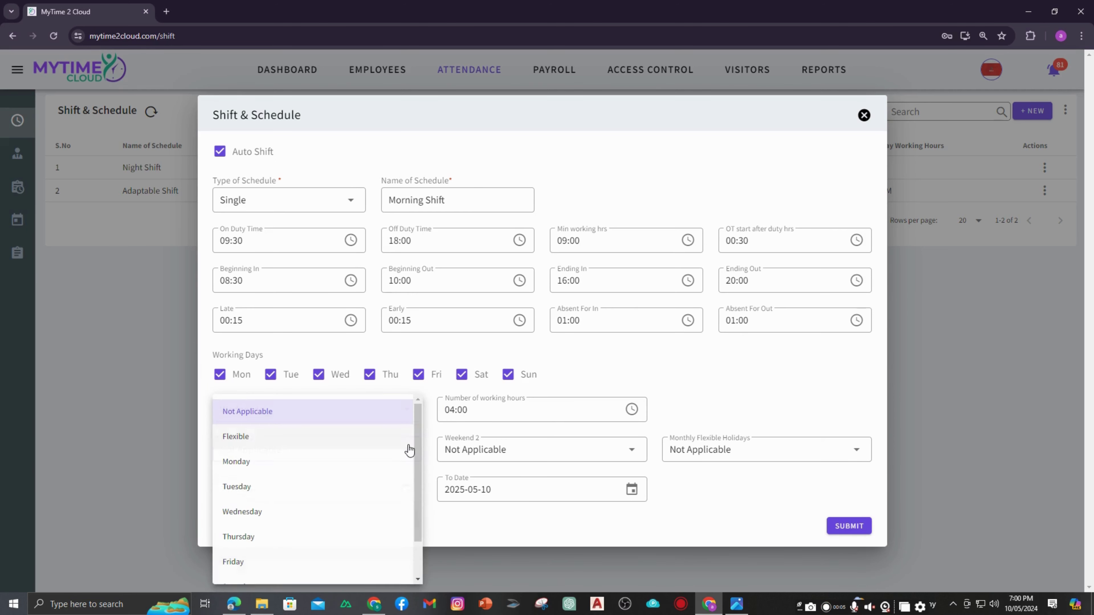
click(248, 438)
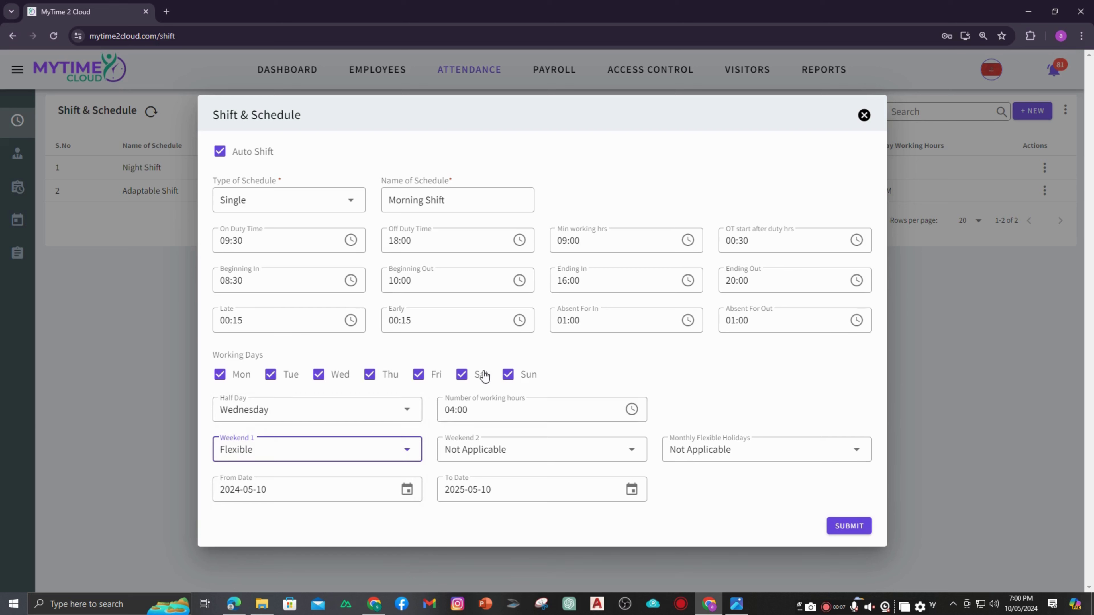
Clear Saturday and Sunday from the shift's working days
click(462, 374)
click(508, 374)
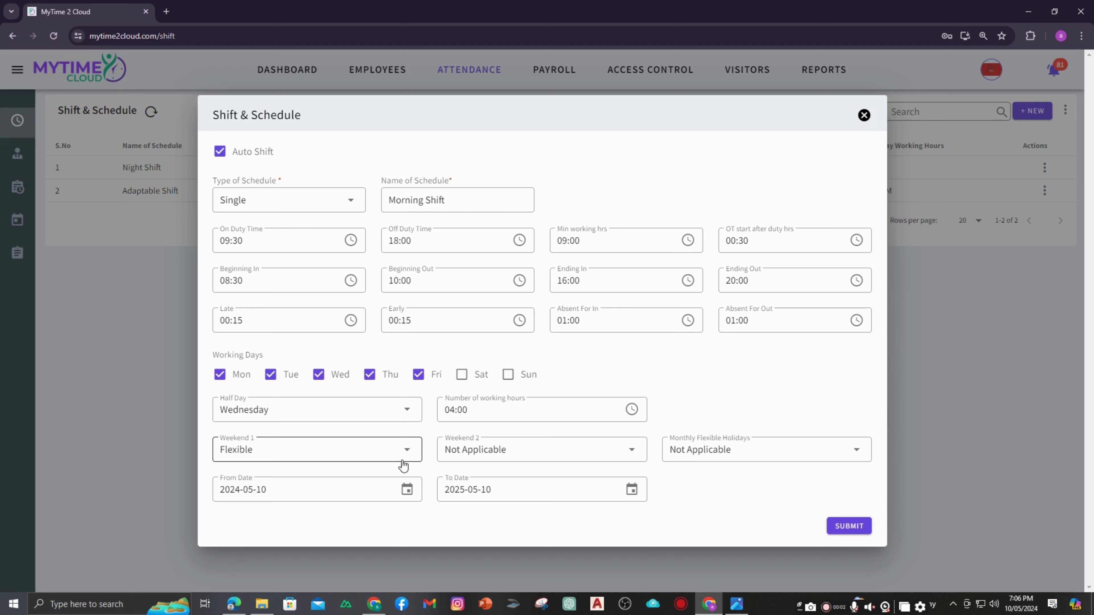
Mark Saturday and Sunday as working days of the shift and set Weekend 1 to Saturday
click(483, 378)
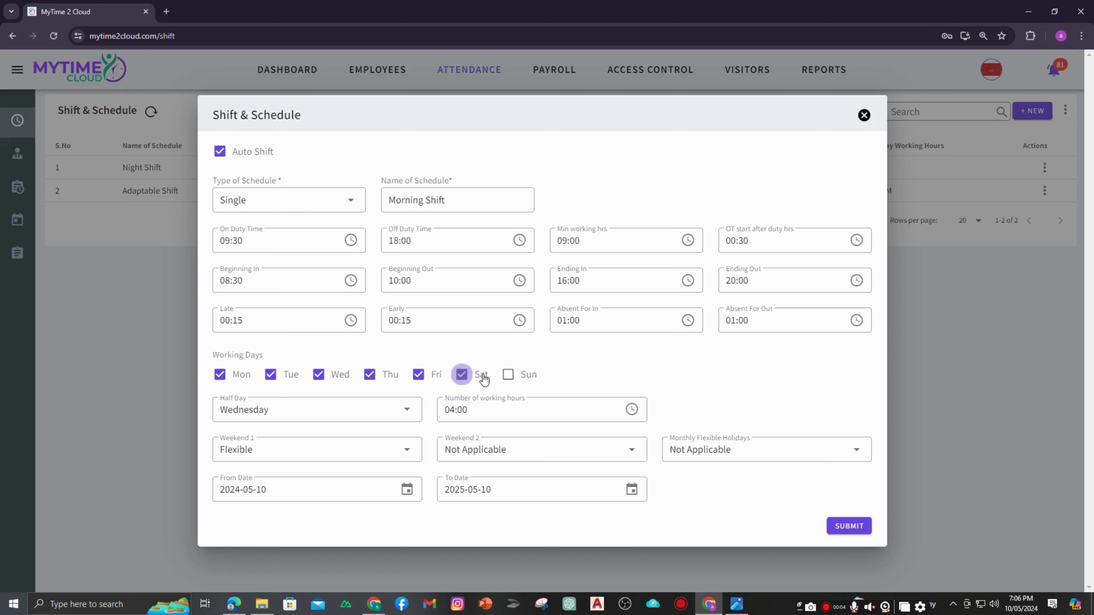
click(524, 375)
click(406, 450)
scroll(312, 536, down, 2)
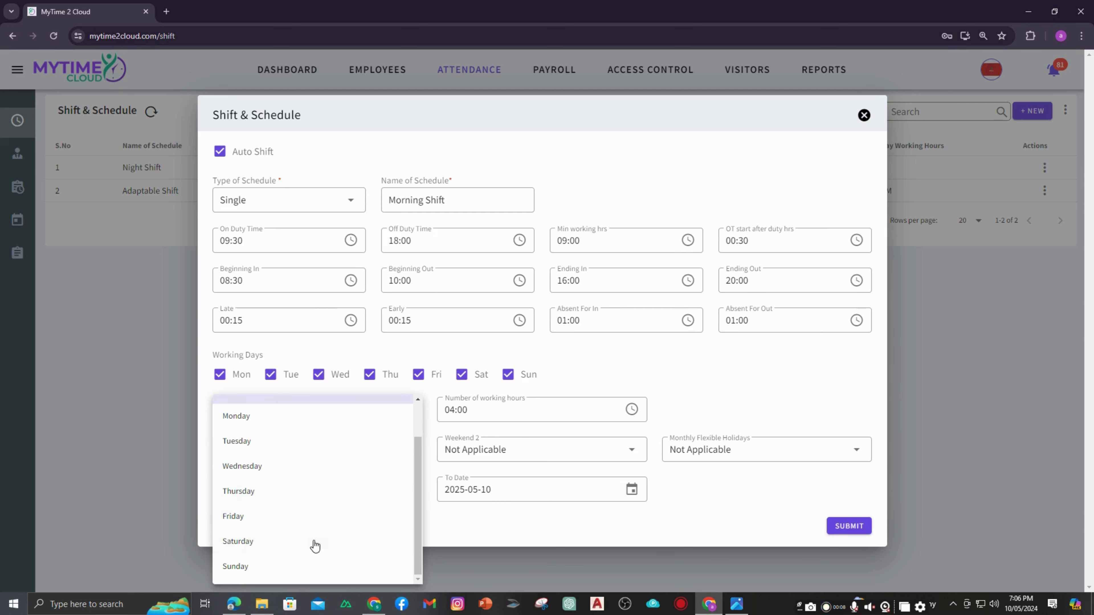
click(312, 544)
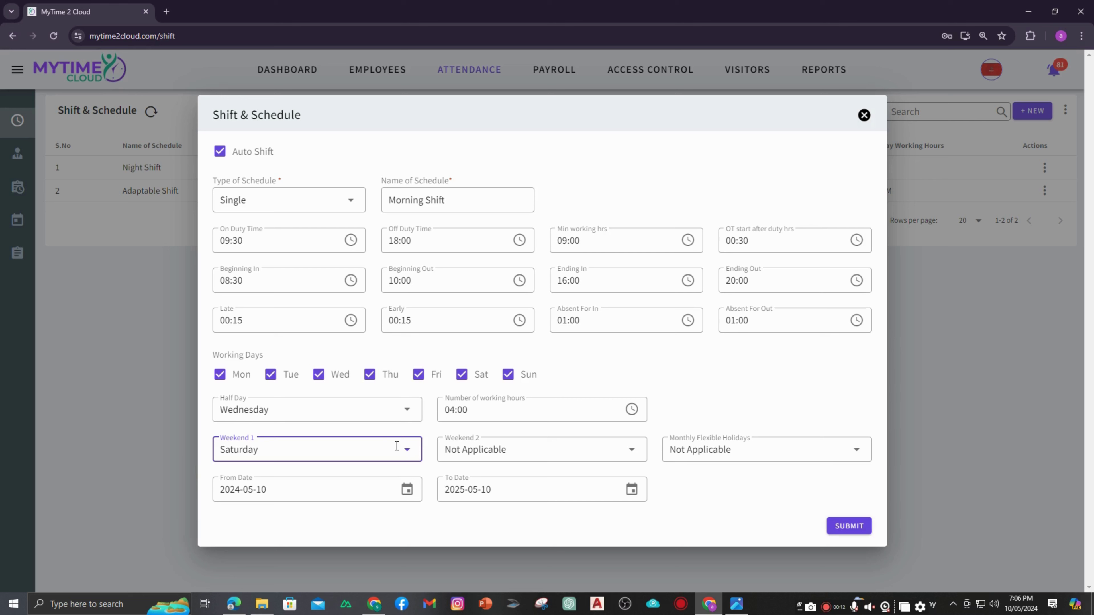
Set Weekend 1 of the shift to Not Applicable and Monthly Flexible Holidays to 3 days
click(409, 450)
scroll(302, 461, up, 2)
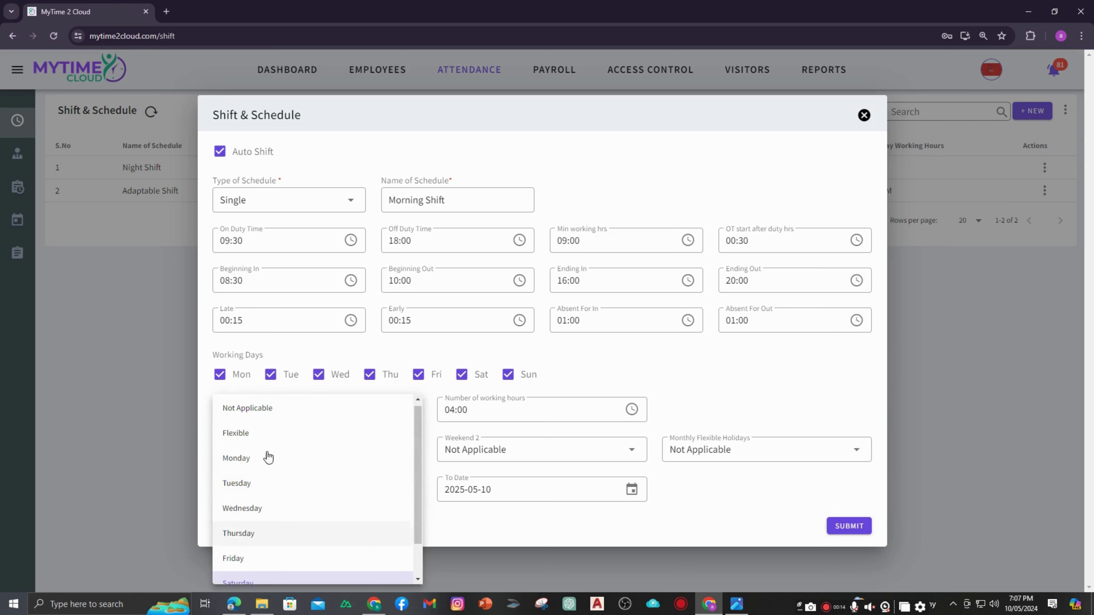
click(271, 411)
click(721, 450)
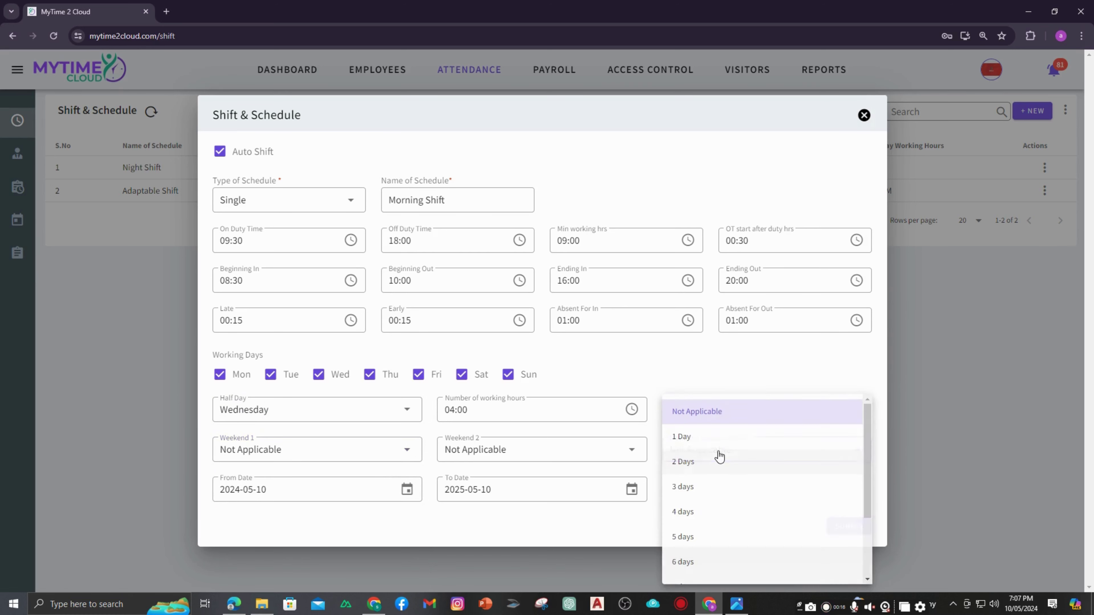
scroll(727, 517, down, 2)
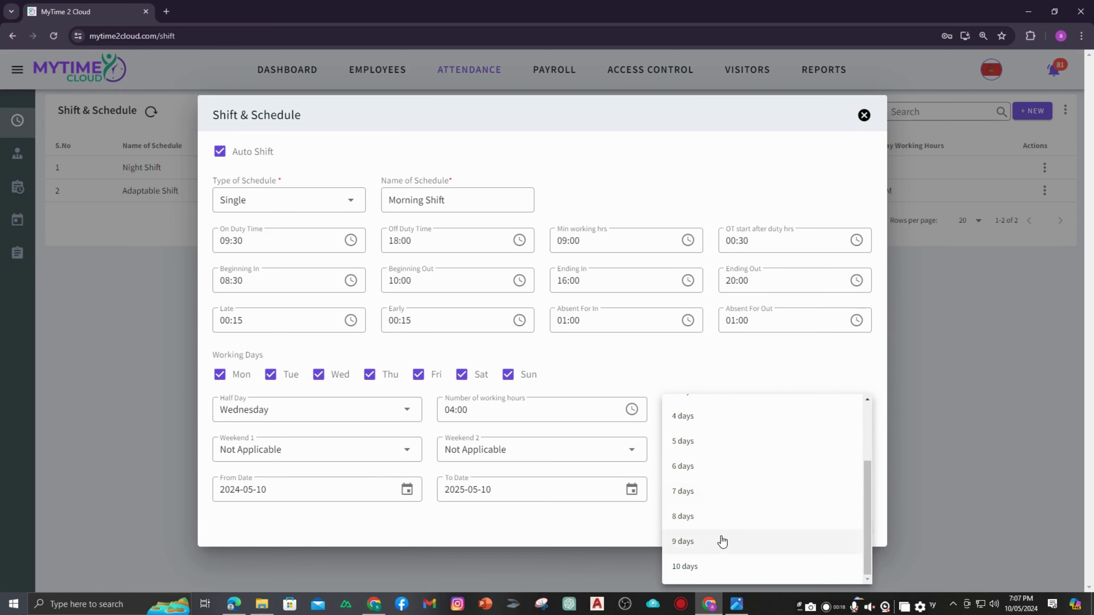
scroll(721, 545, up, 2)
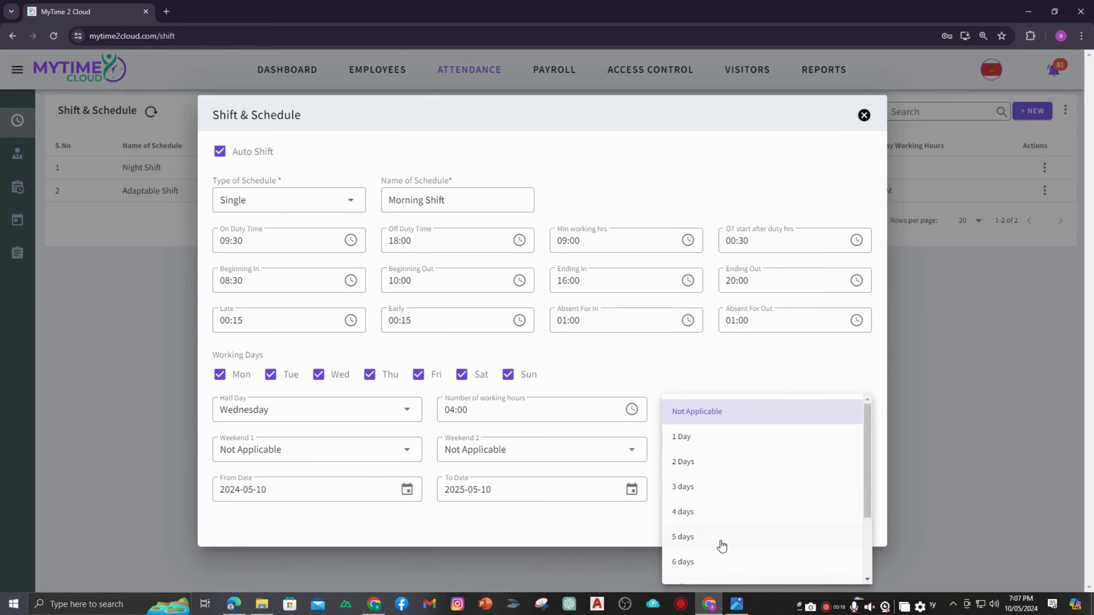
click(711, 495)
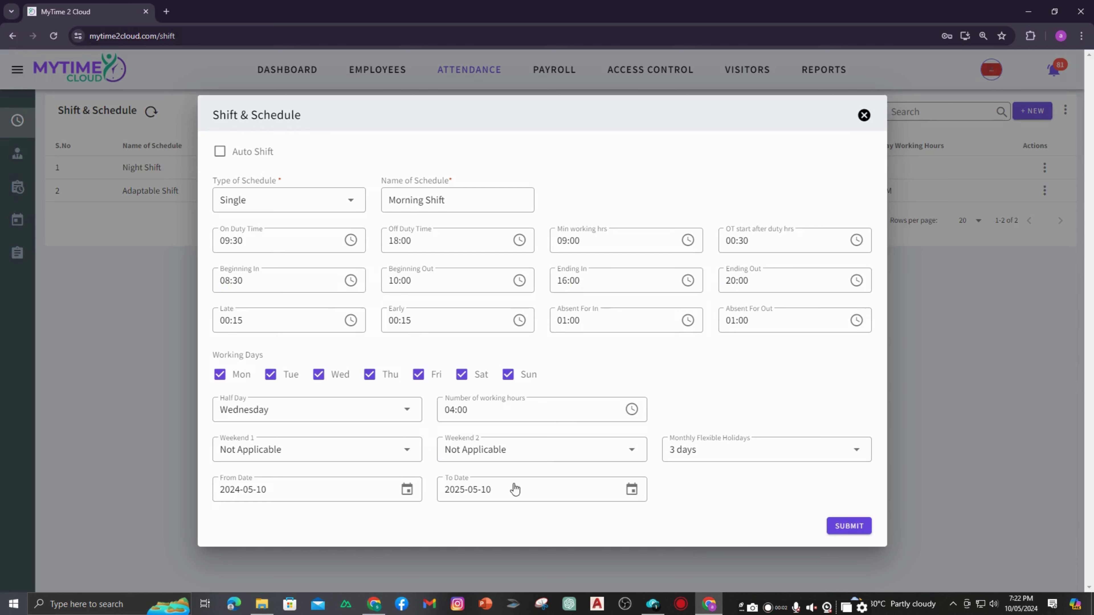
Set the shift's From Date to 2024-05-01 and To Date to 2025-05-30, and submit the schedule
click(305, 494)
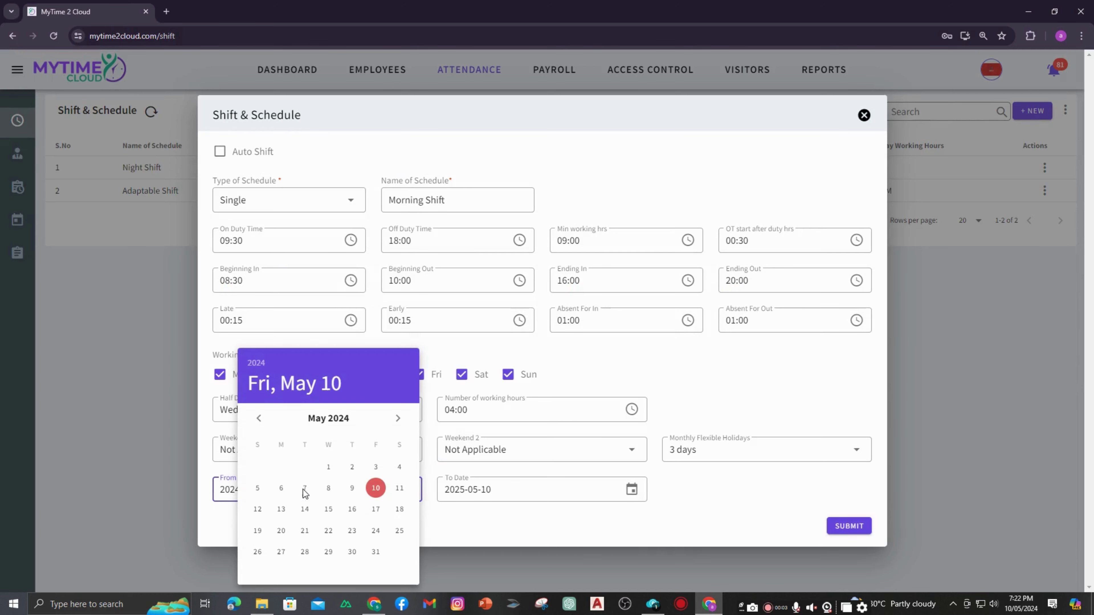
click(328, 467)
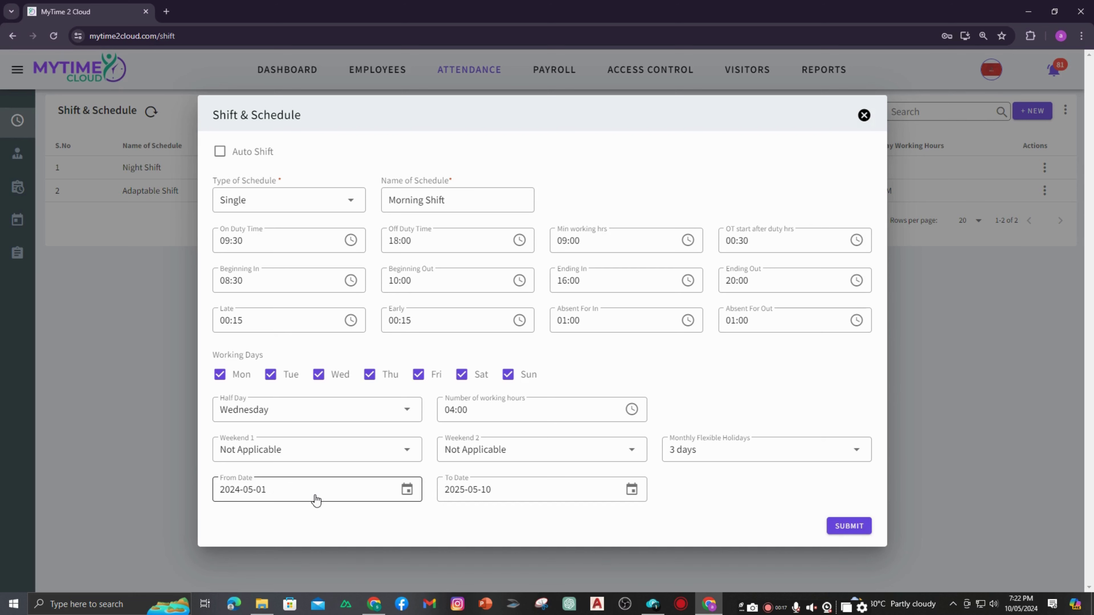
click(509, 493)
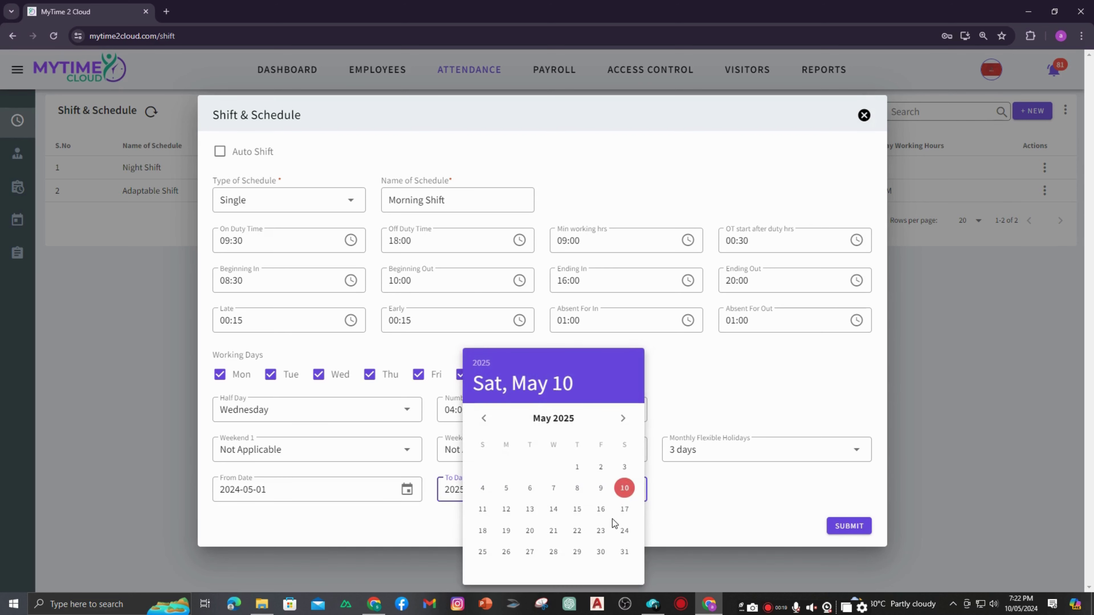
click(601, 553)
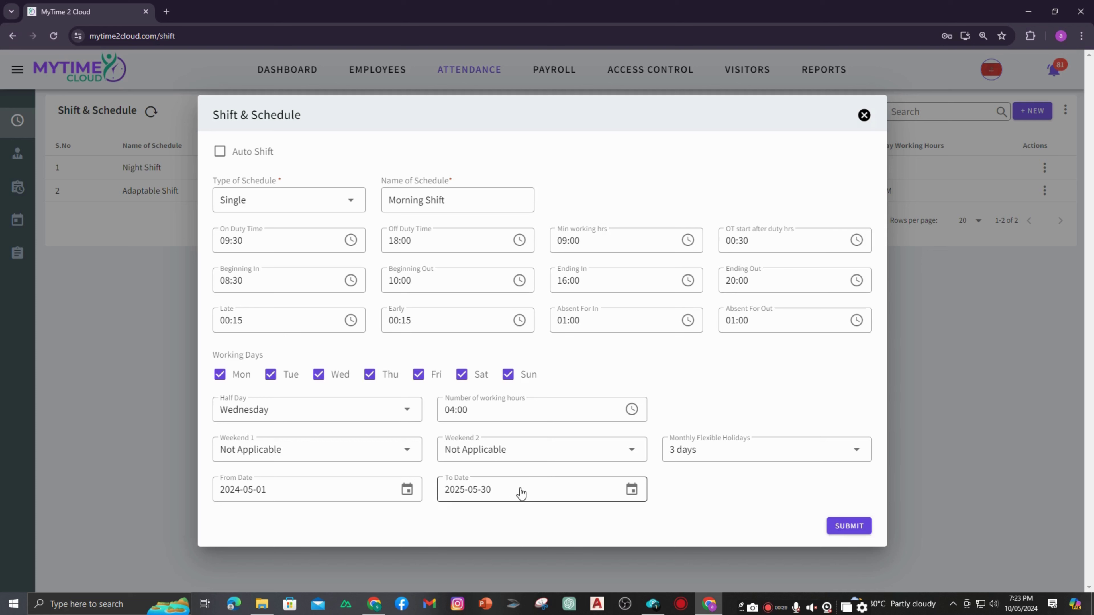
click(768, 609)
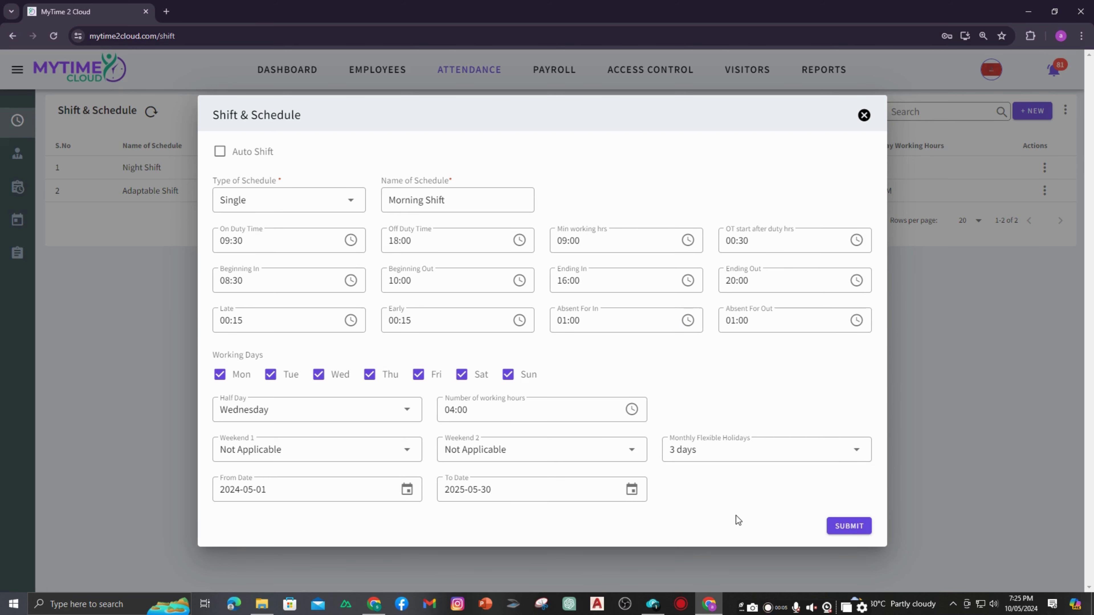
click(853, 528)
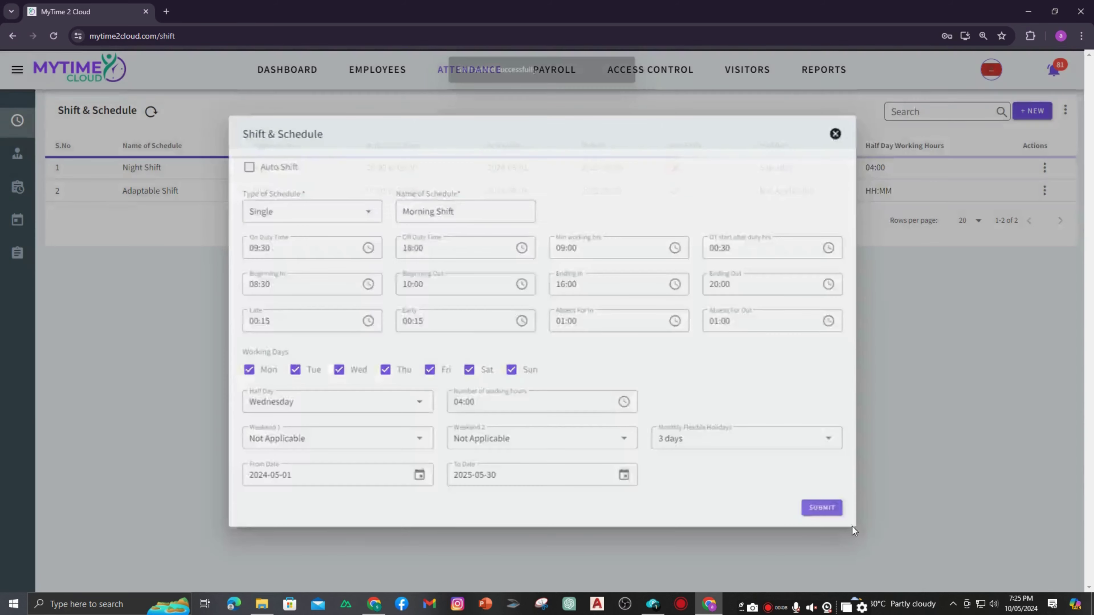